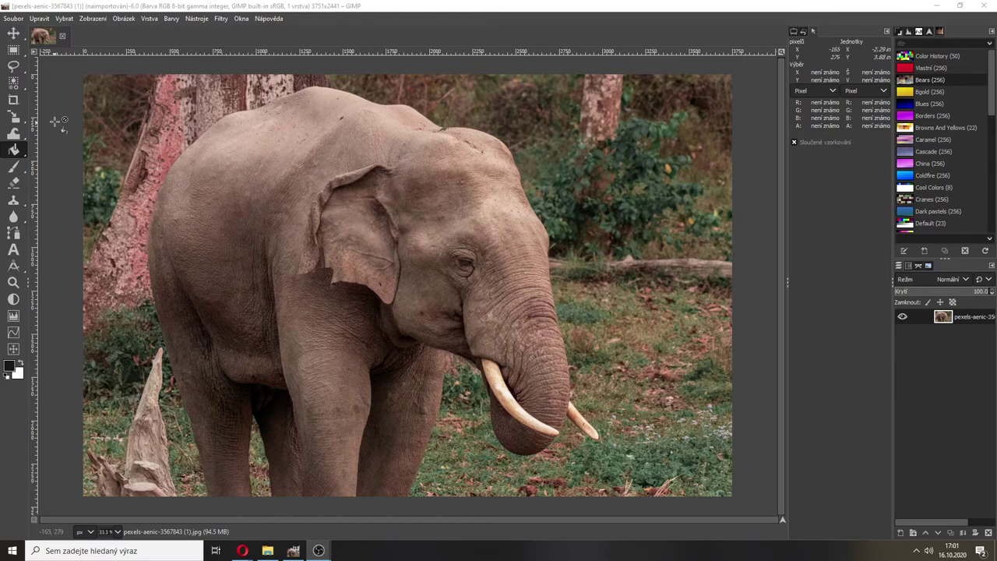
Open the foreground colour editor and try dark red, purple, black and bright violet cf00fc using the hue strip and shade area.
left_click(17, 154)
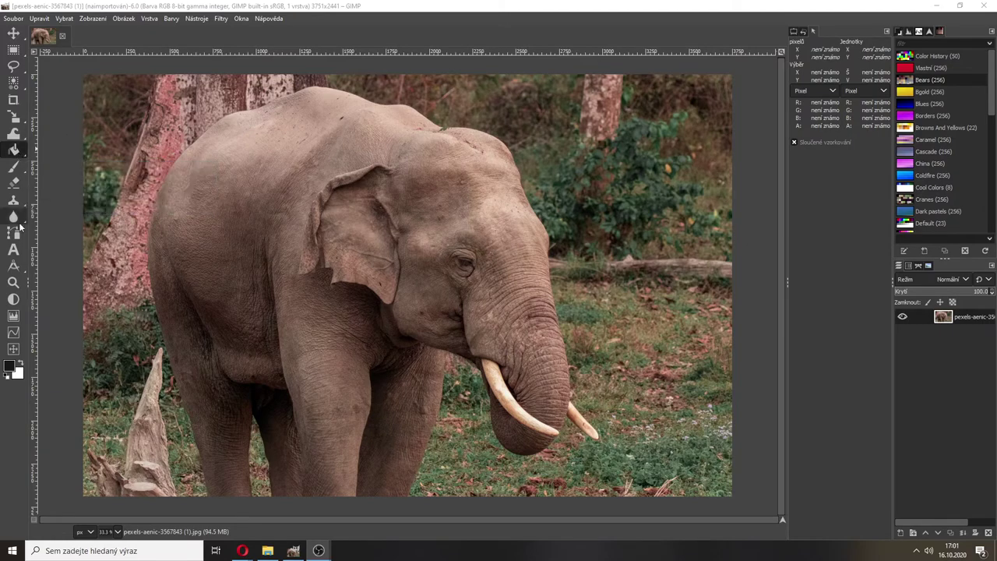
left_click(11, 369)
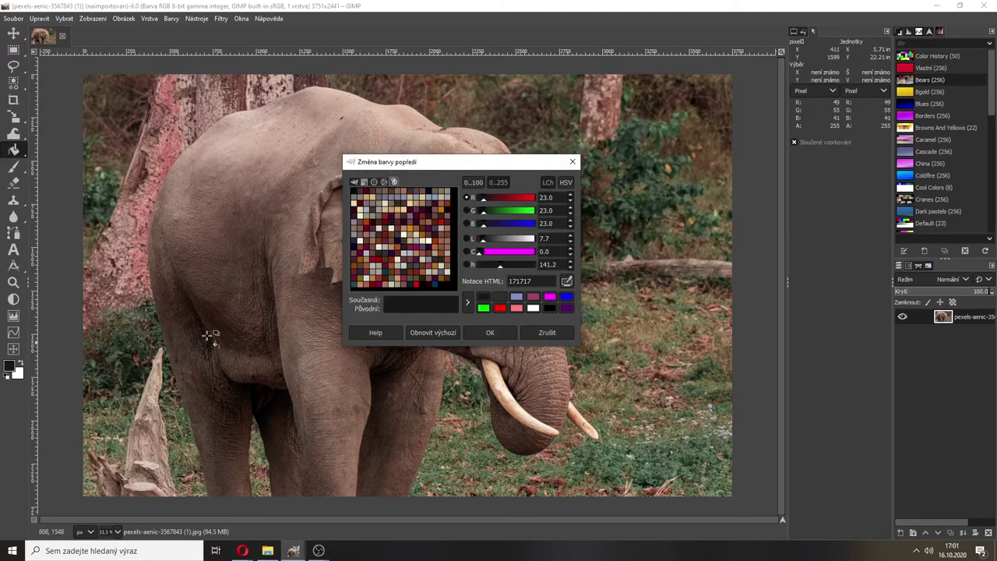
left_click(355, 183)
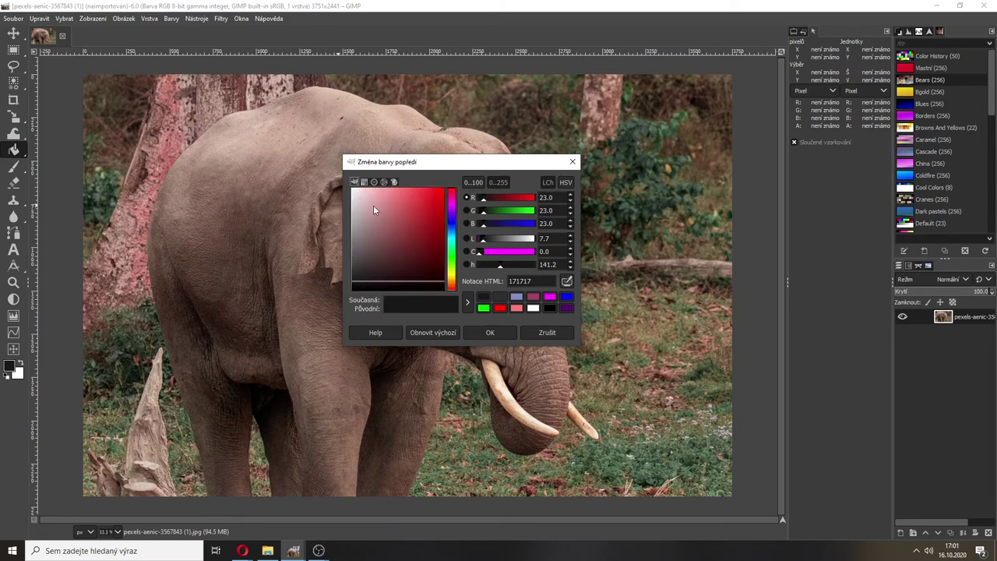
mouse_move(374, 205)
left_mouse_down()
mouse_move(412, 276)
mouse_move(413, 226)
mouse_move(402, 256)
mouse_move(392, 206)
mouse_move(415, 242)
mouse_move(385, 245)
mouse_move(418, 248)
left_mouse_up()
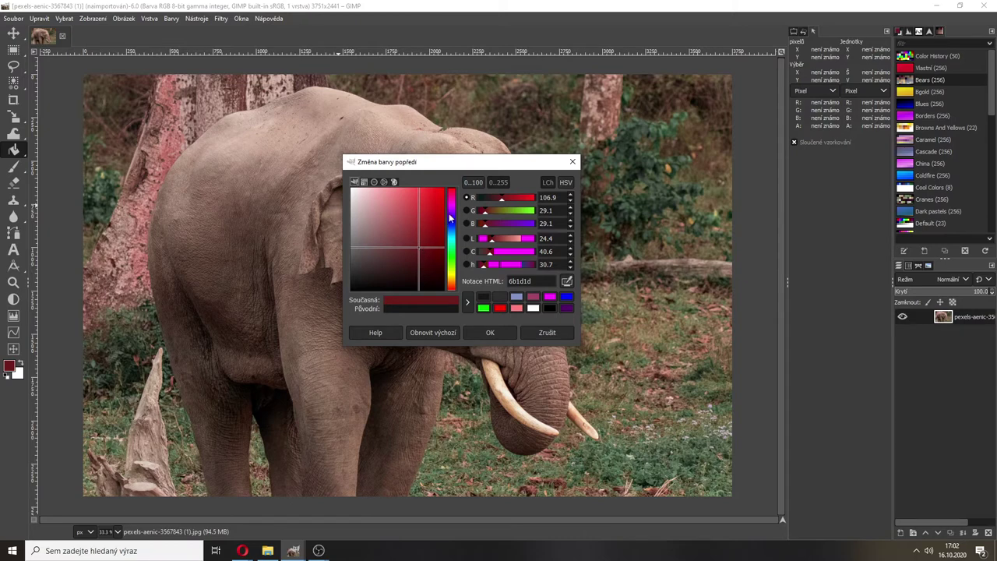
mouse_move(450, 216)
left_mouse_down()
mouse_move(450, 255)
mouse_move(449, 211)
left_mouse_up()
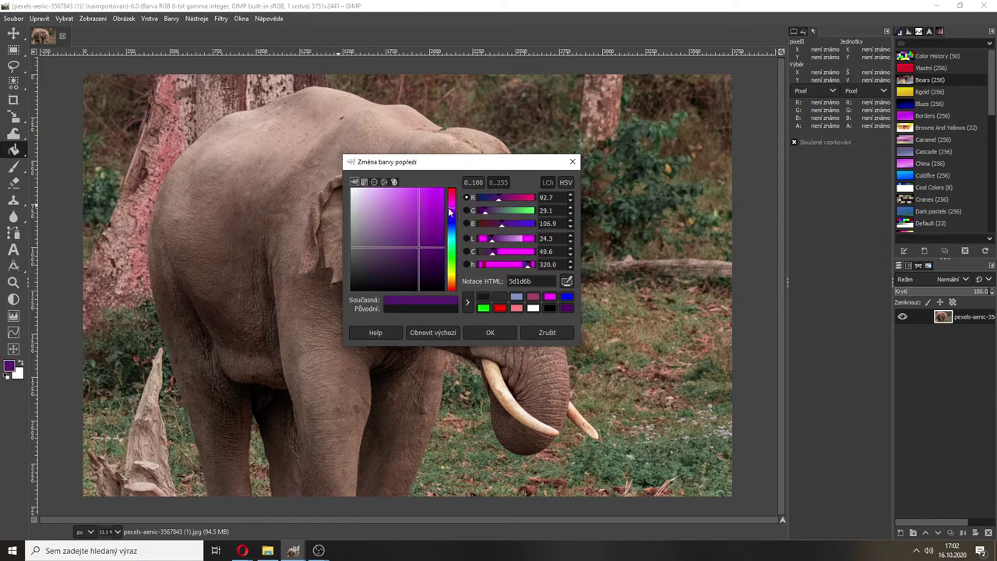
left_click_drag(355, 196, 355, 291)
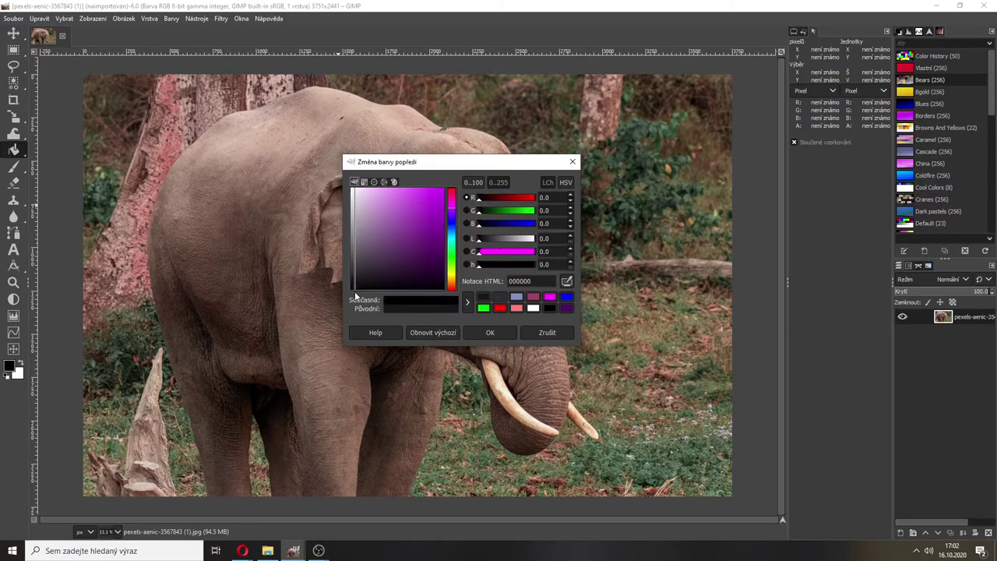
mouse_move(352, 217)
left_mouse_down()
mouse_move(350, 193)
mouse_move(451, 194)
left_mouse_up()
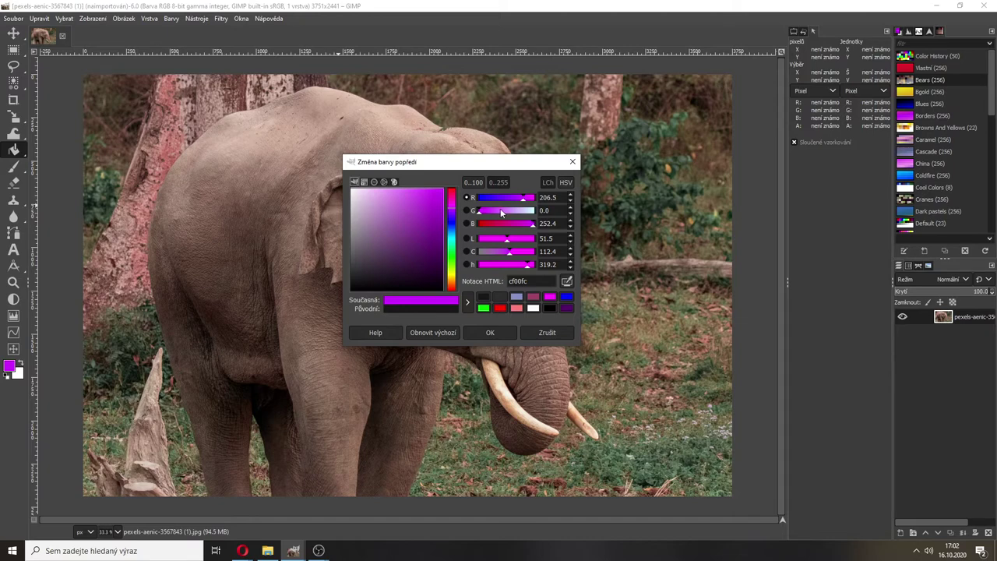
Try several recent-colour swatches for the foreground, including blue-grey 8090c4, ending on dark grey 2f2f2f.
left_click(500, 297)
left_click(517, 297)
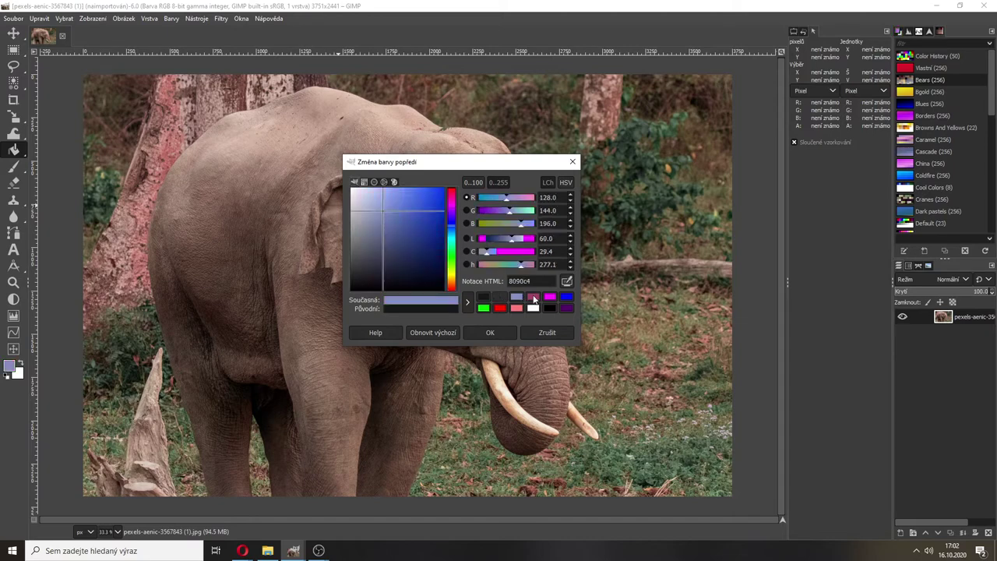
left_click(534, 297)
left_click(518, 307)
left_click(484, 307)
left_click(495, 299)
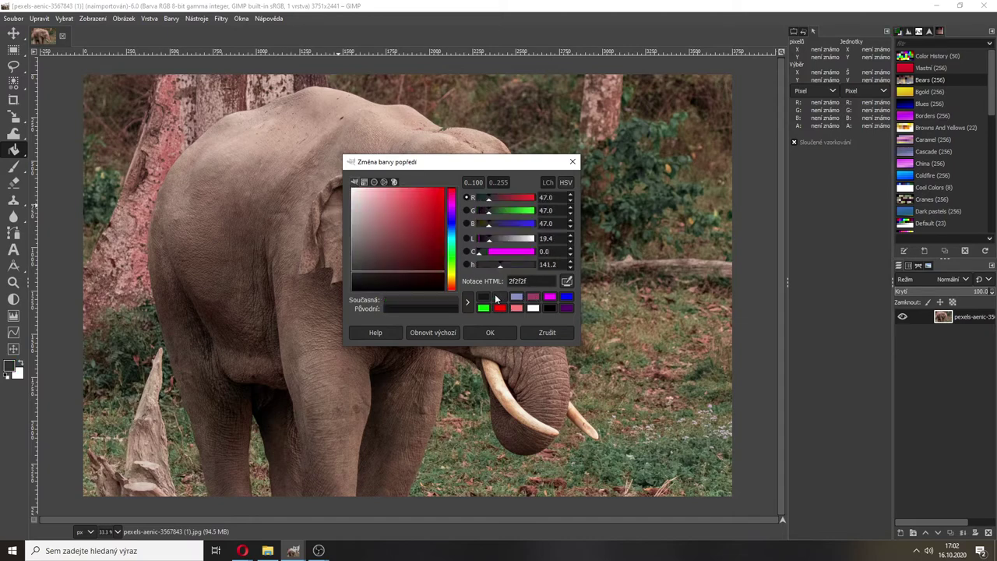
Raise red to 178, switch the value range to 0..100 and back to 0..255, and choose muted red 674444.
left_click_drag(499, 198, 516, 201)
double_click(516, 281)
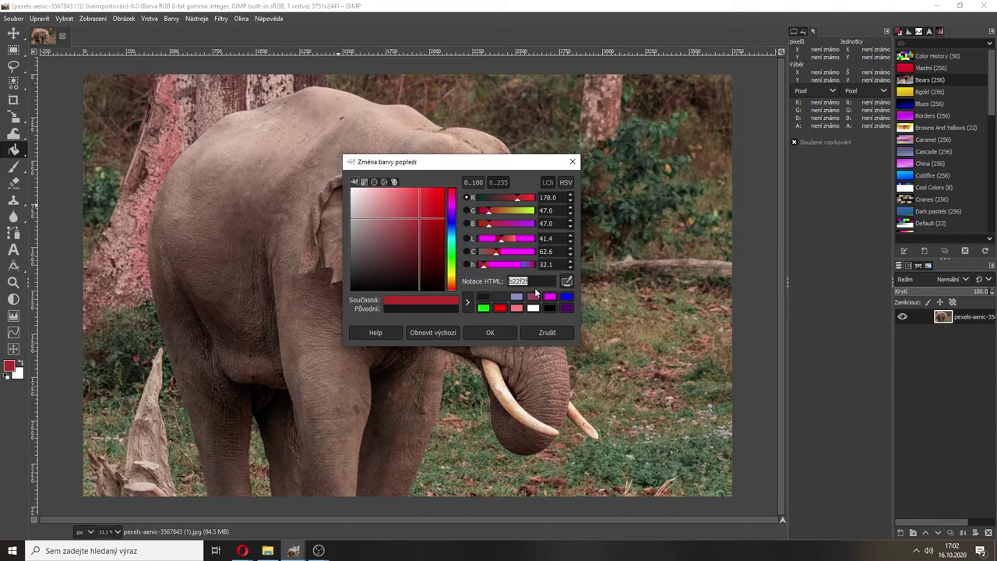
left_click(475, 182)
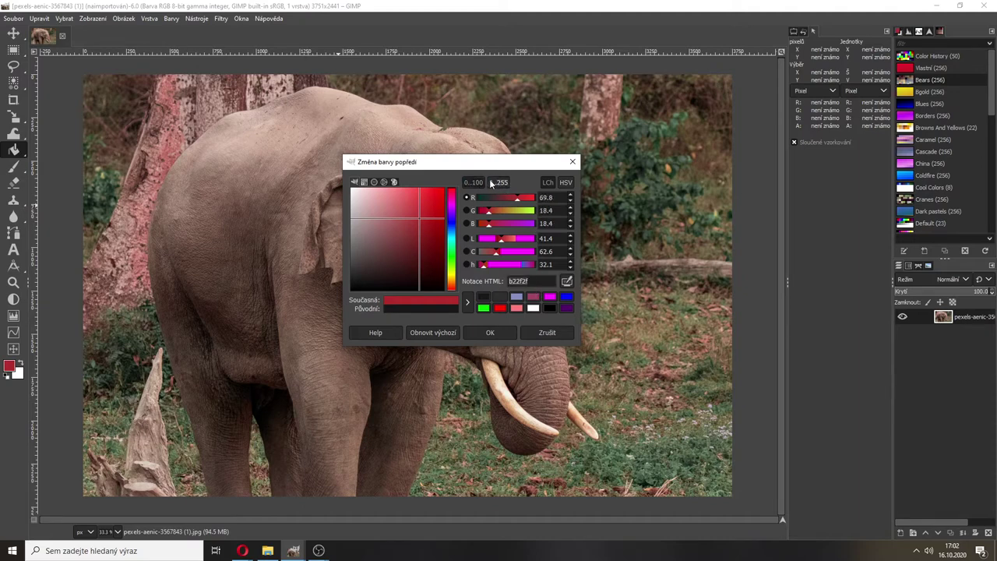
left_click(490, 182)
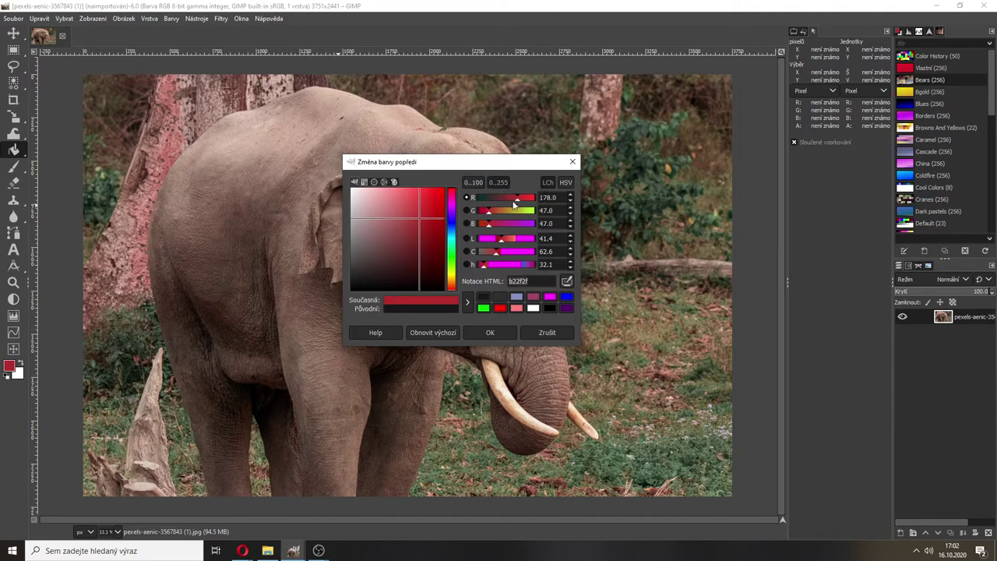
left_click_drag(421, 226, 383, 248)
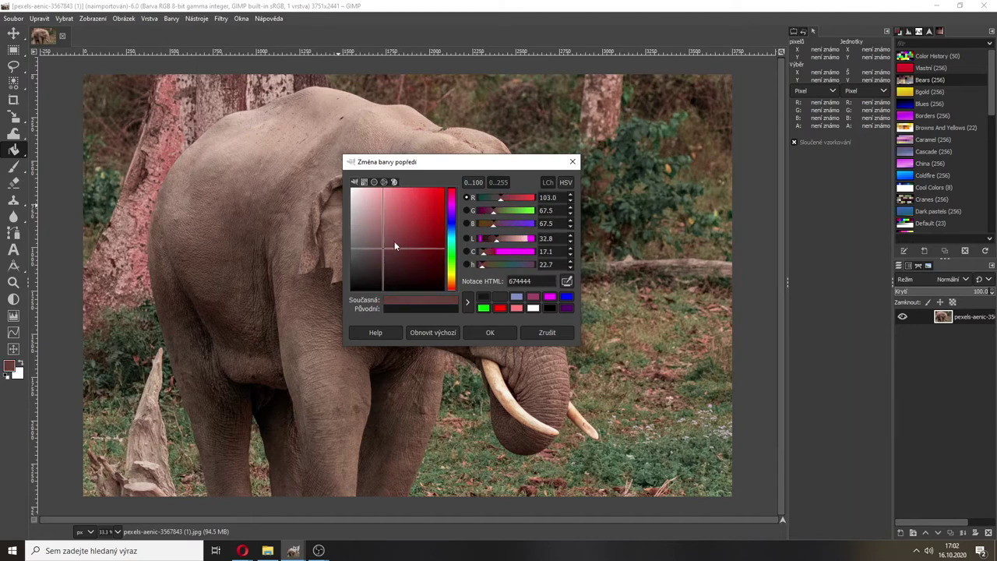
Set the foreground colour's channels to red 255, green 0 and blue 0.
left_click(518, 201)
type("255")
key("Tab")
type("0")
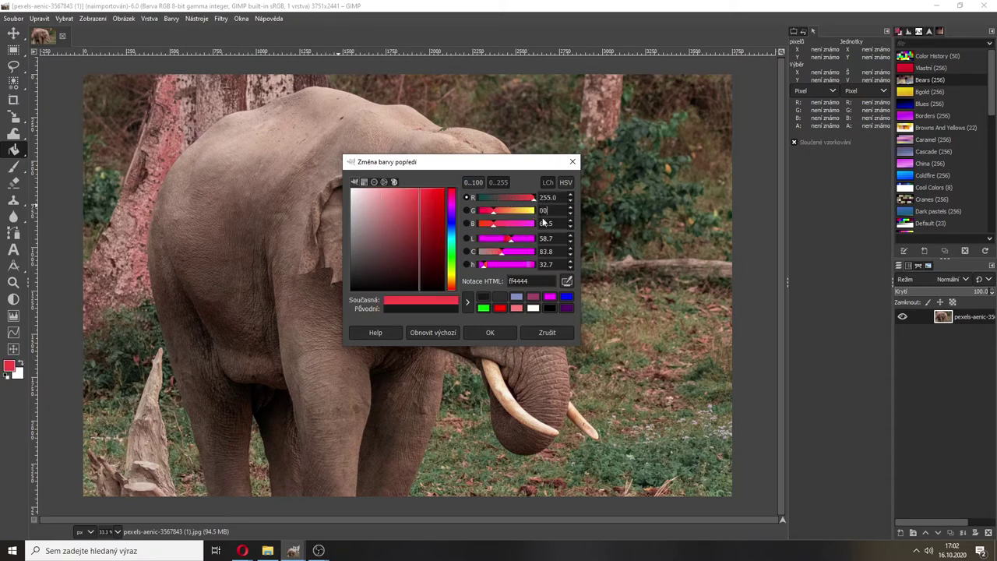
key("Tab")
type("00")
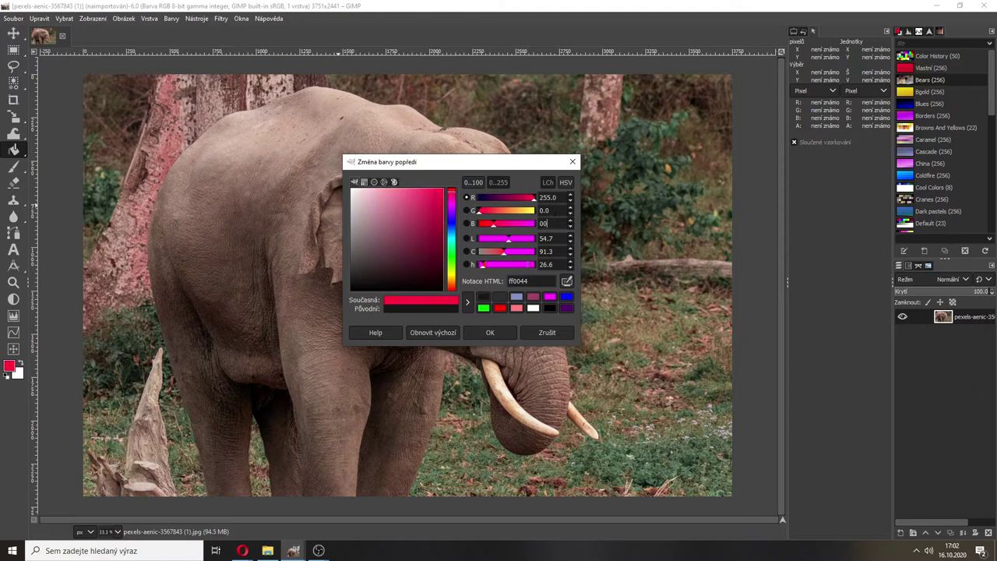
Set the foreground colour's green and blue channels to 125 each.
key("shift+Tab")
type("125")
key("Tab")
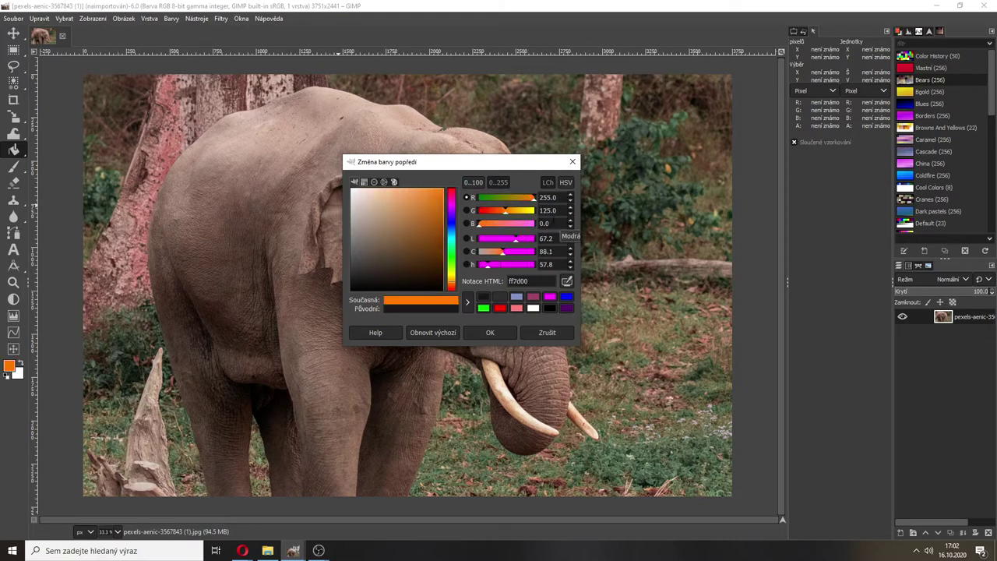
double_click(545, 224)
type("125")
key("Return")
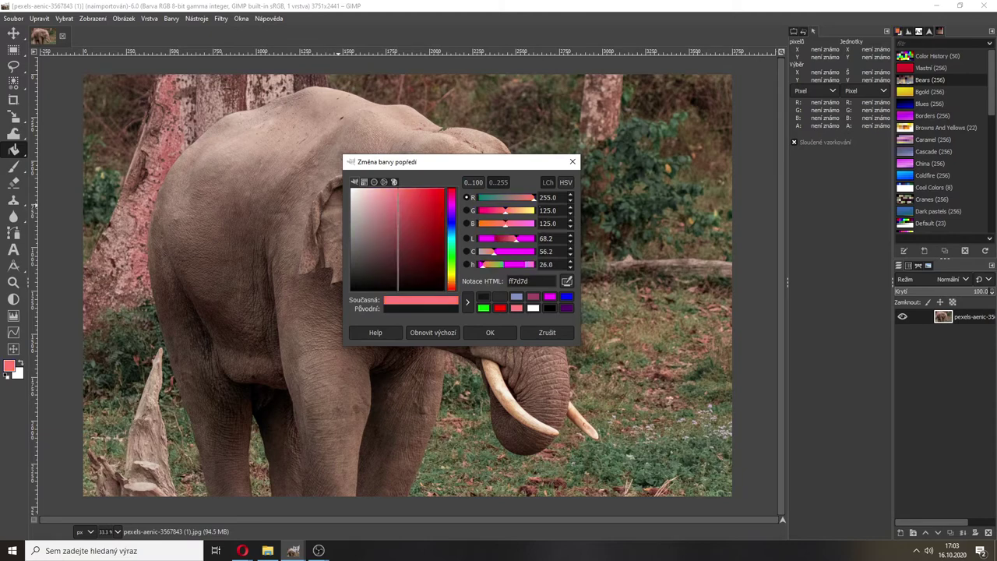
Try the CMYK and watercolour selectors, mix the foreground to f47b7a, and move the colour dialog aside.
left_click(363, 182)
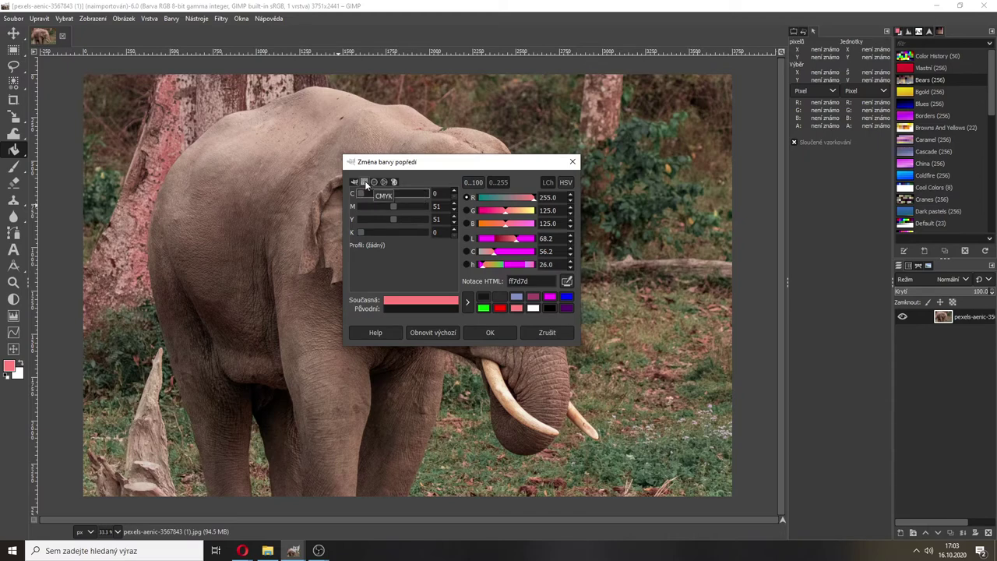
left_click(374, 182)
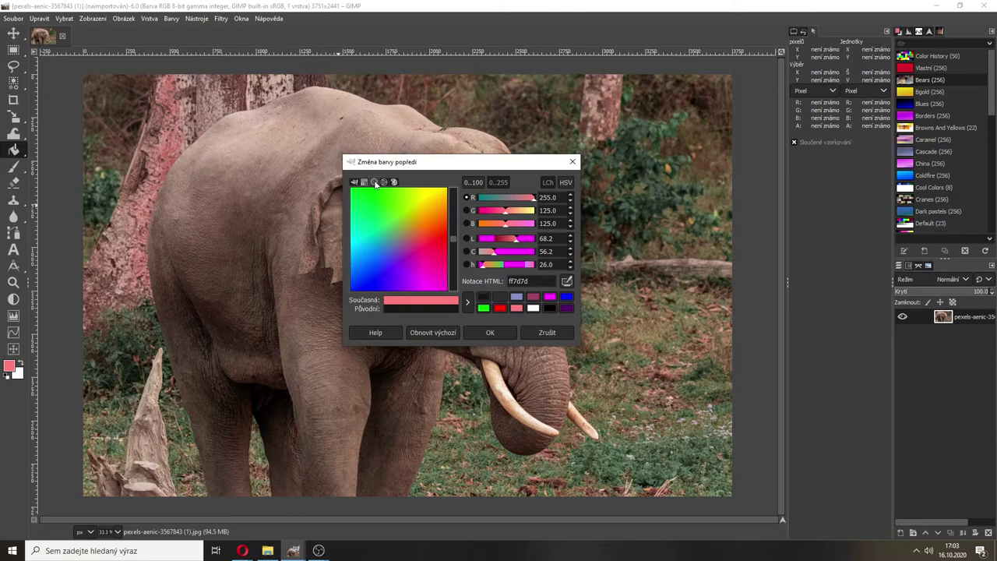
left_click(374, 182)
left_click(375, 182)
left_click_drag(384, 231, 385, 237)
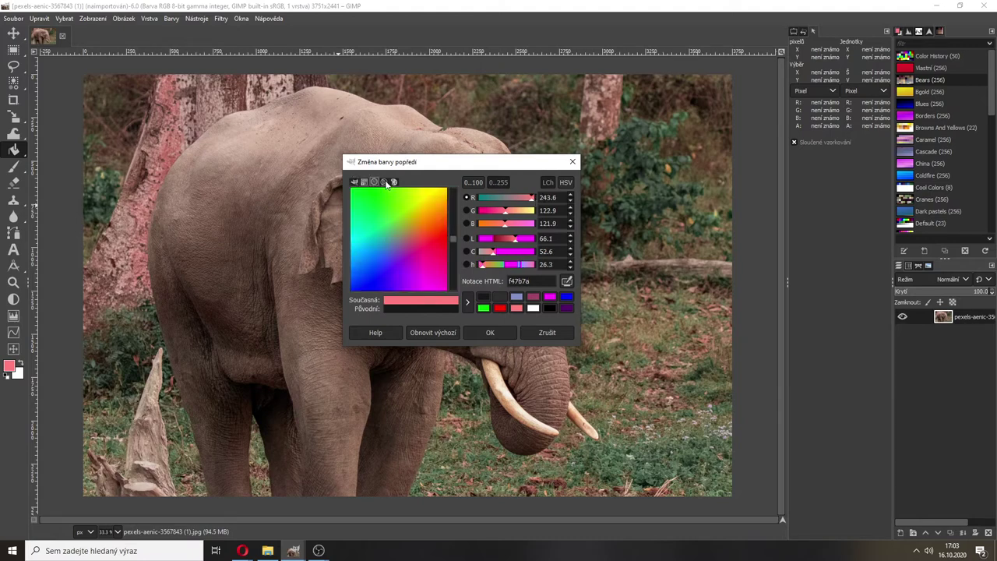
left_click_drag(405, 172, 381, 164)
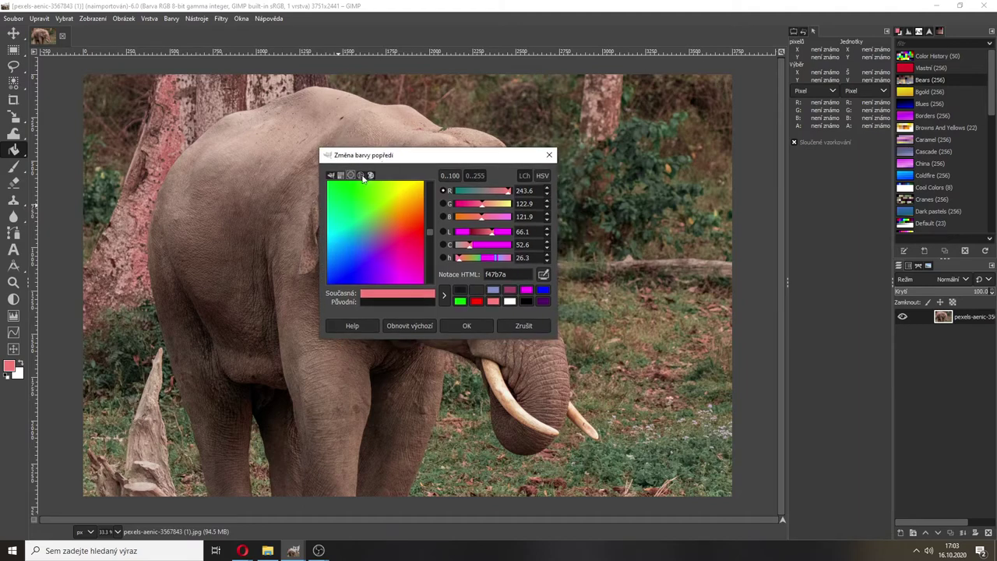
Try brown 9f5c38 on the colour wheel and off-white dcdcd0 from the palette selector, and cancel the foreground colour change.
left_click(360, 174)
mouse_move(396, 235)
left_mouse_down()
mouse_move(374, 186)
mouse_move(361, 189)
mouse_move(391, 186)
mouse_move(429, 213)
left_mouse_up()
left_click(370, 175)
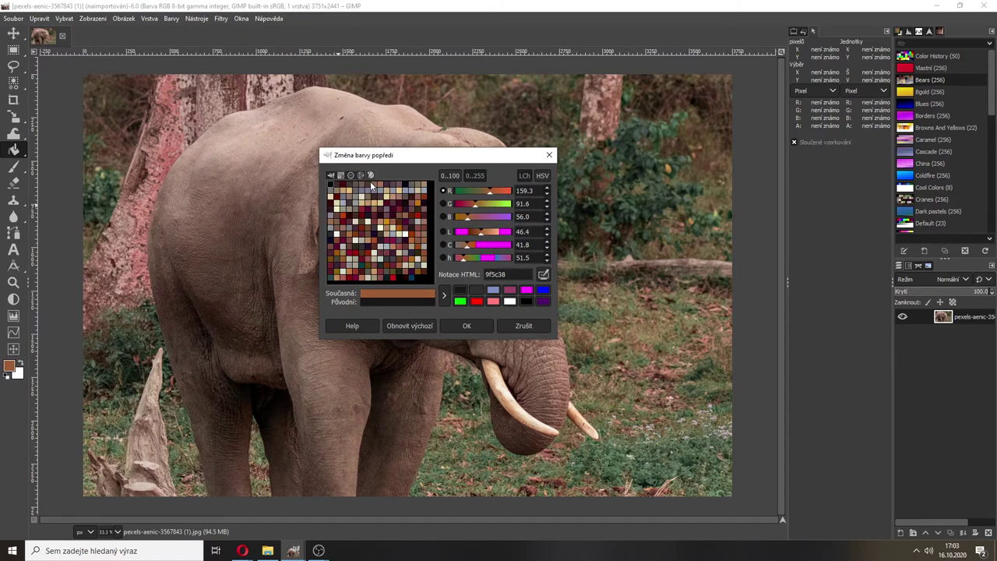
left_click(363, 210)
left_click(366, 236)
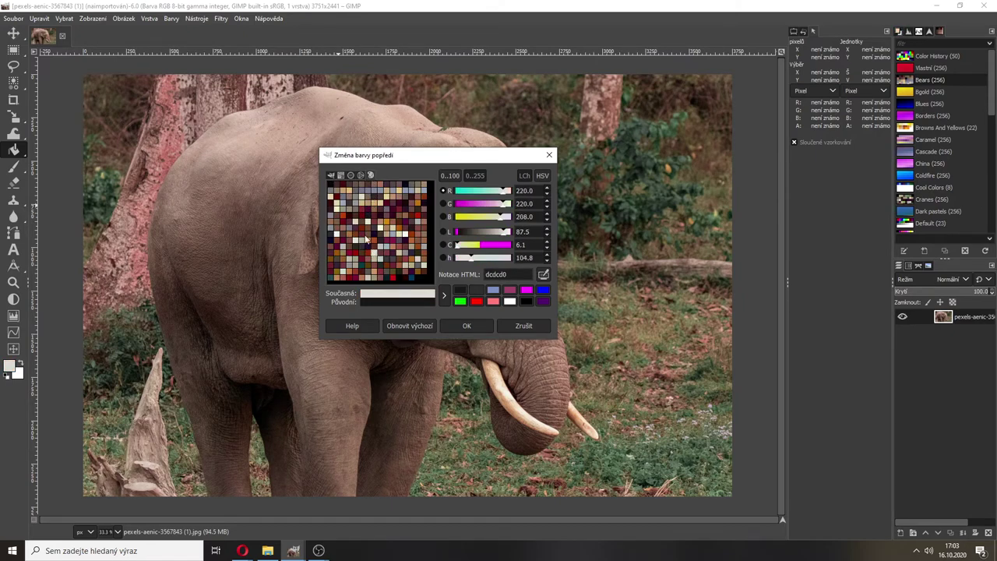
left_click(331, 176)
left_click(510, 326)
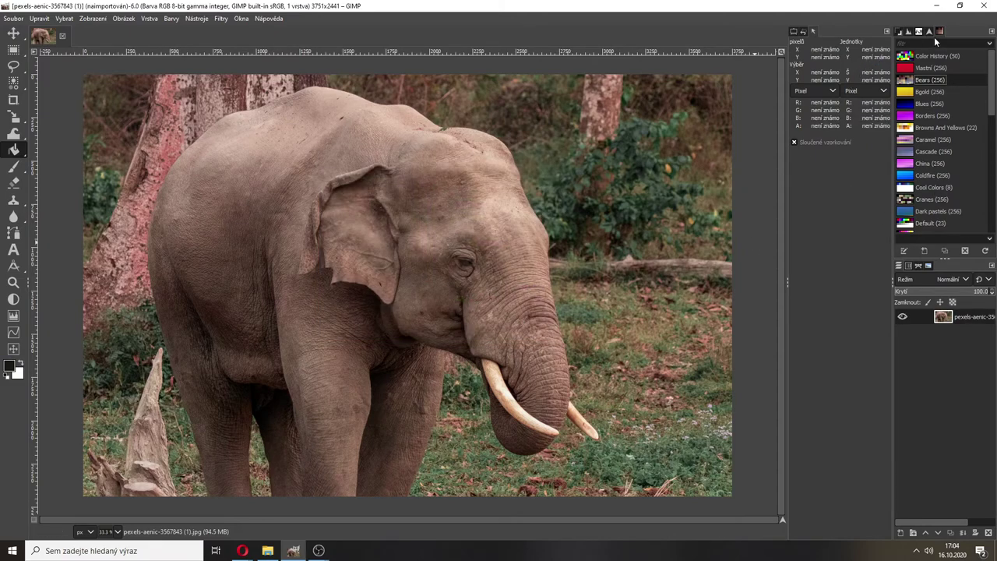
left_click(991, 33)
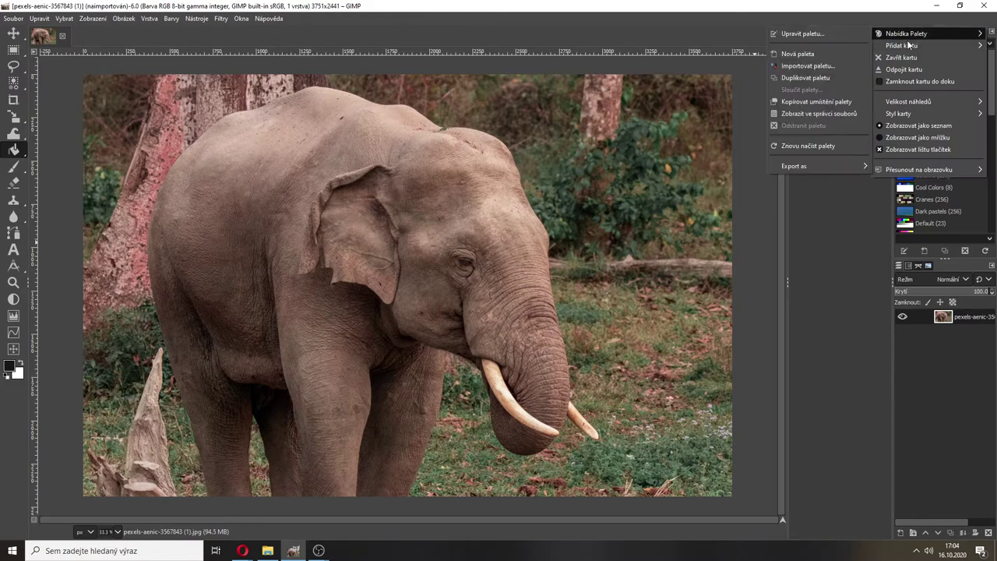
mouse_move(899, 48)
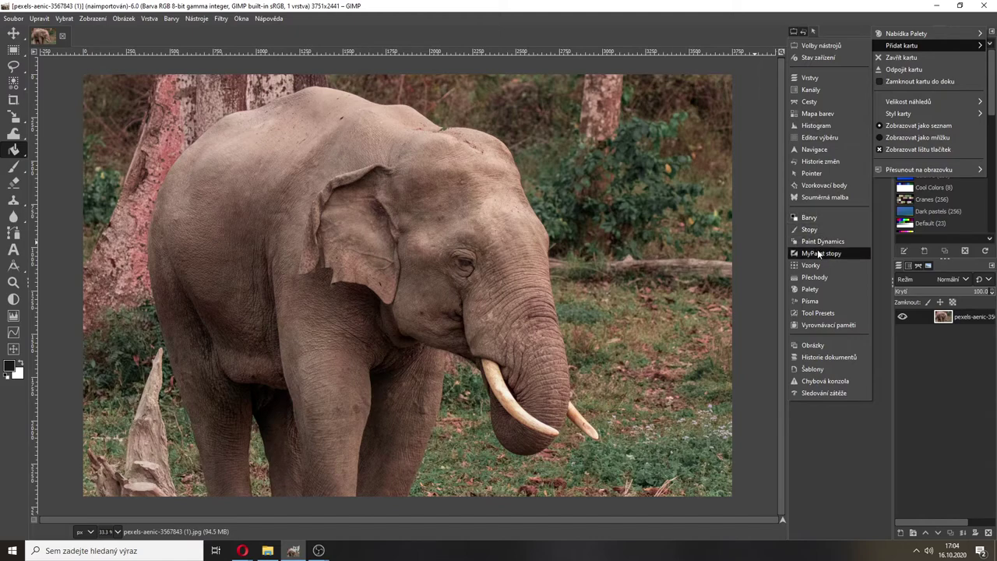
left_click(812, 173)
mouse_move(906, 34)
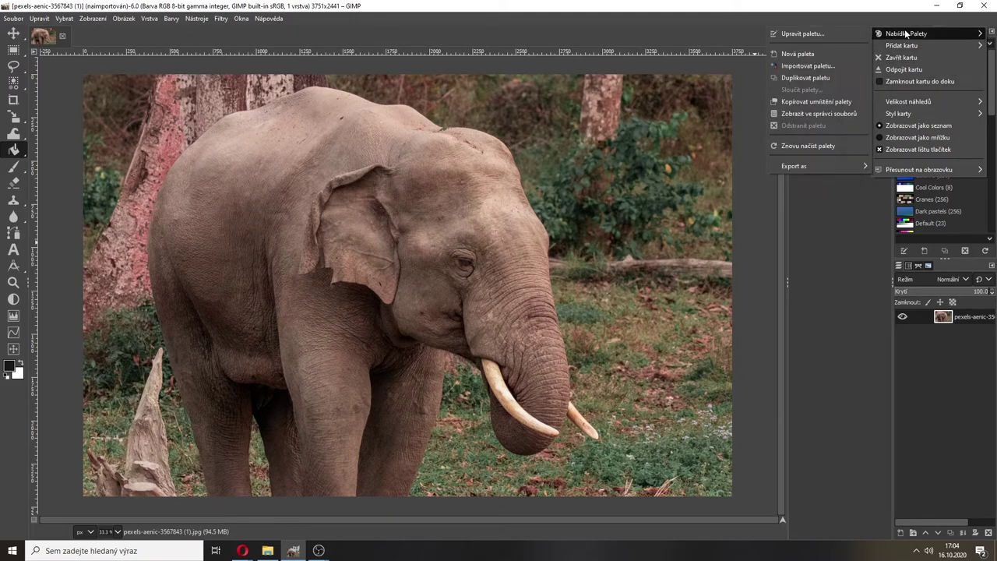
left_click(704, 255)
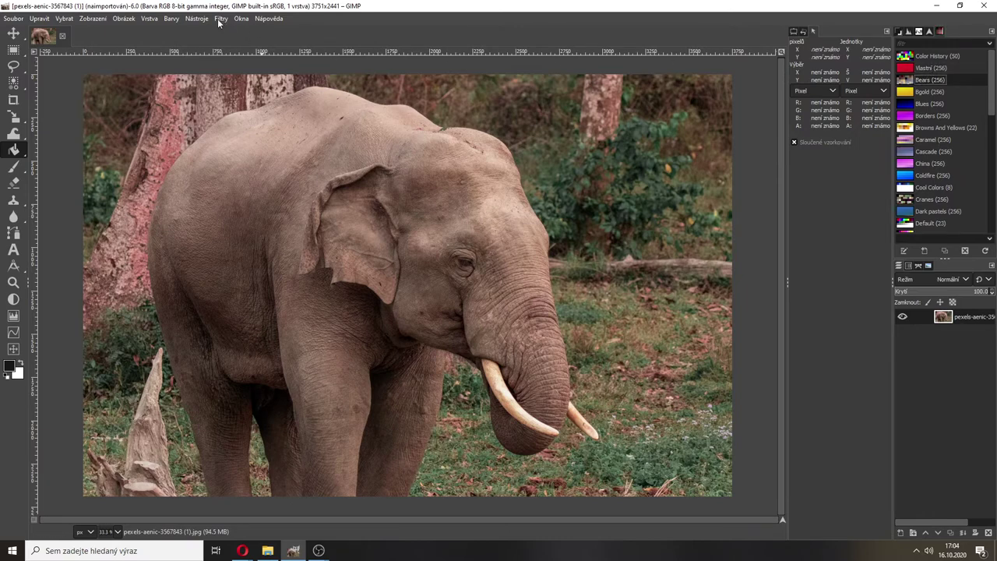
Open the Palette Editor through an action search for "pale" and show the Blues palette in it.
left_click(258, 20)
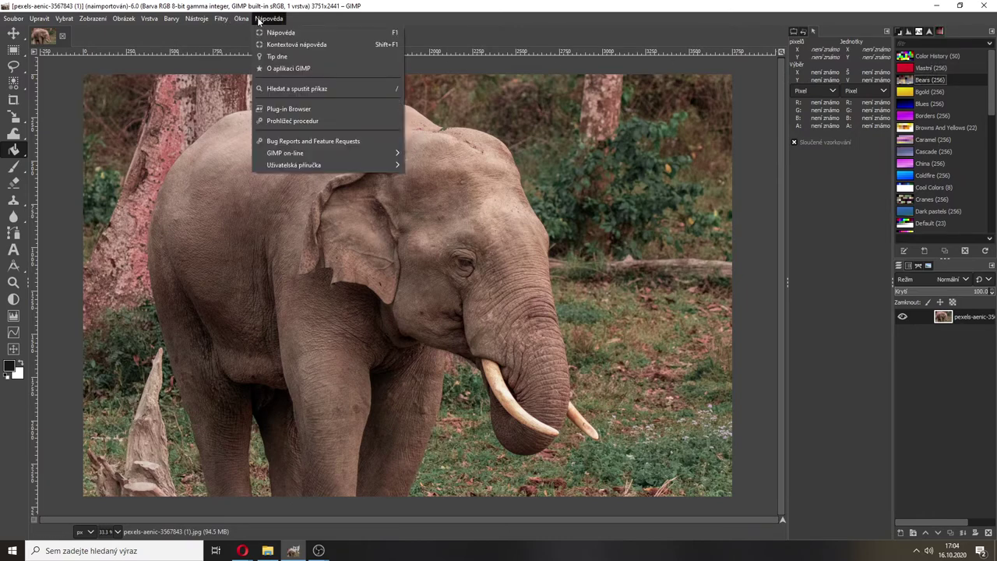
left_click(293, 90)
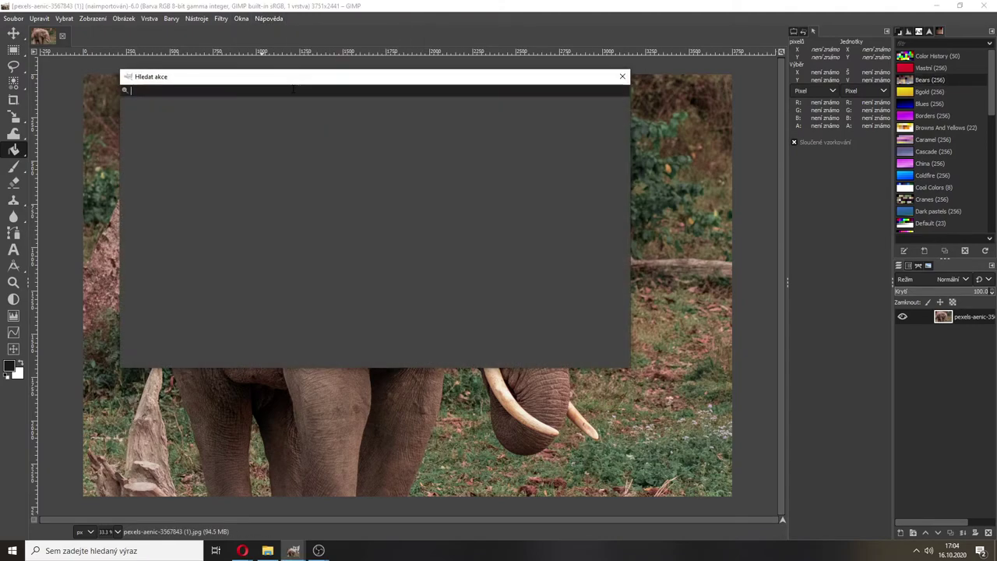
type("palete")
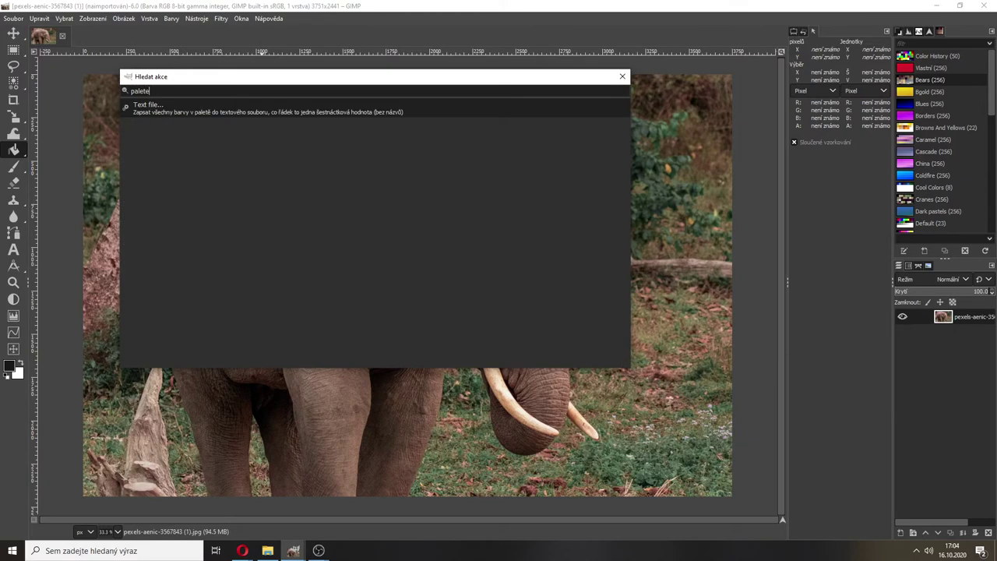
key("BackSpace")
key("BackSpace")
key("Down")
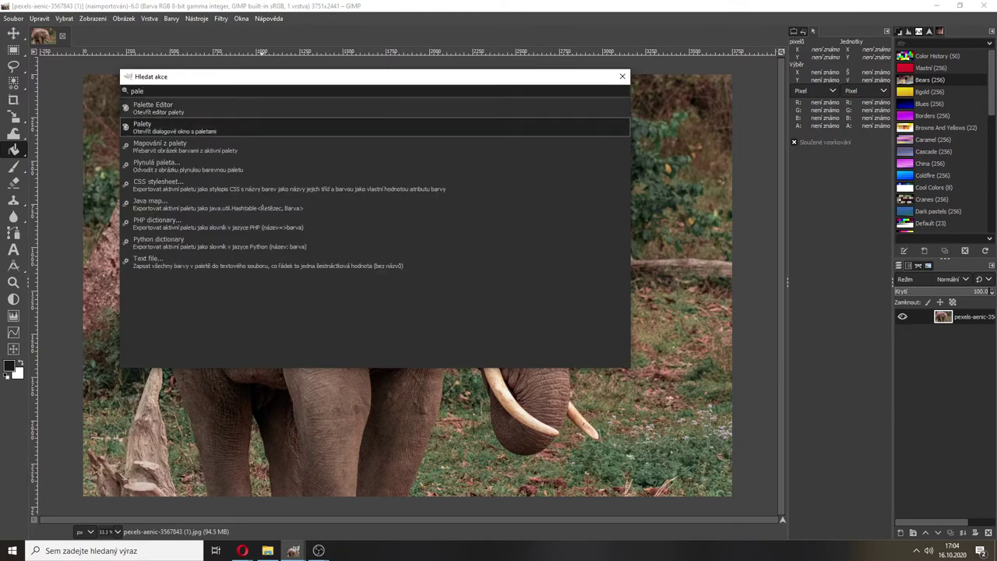
key("Up")
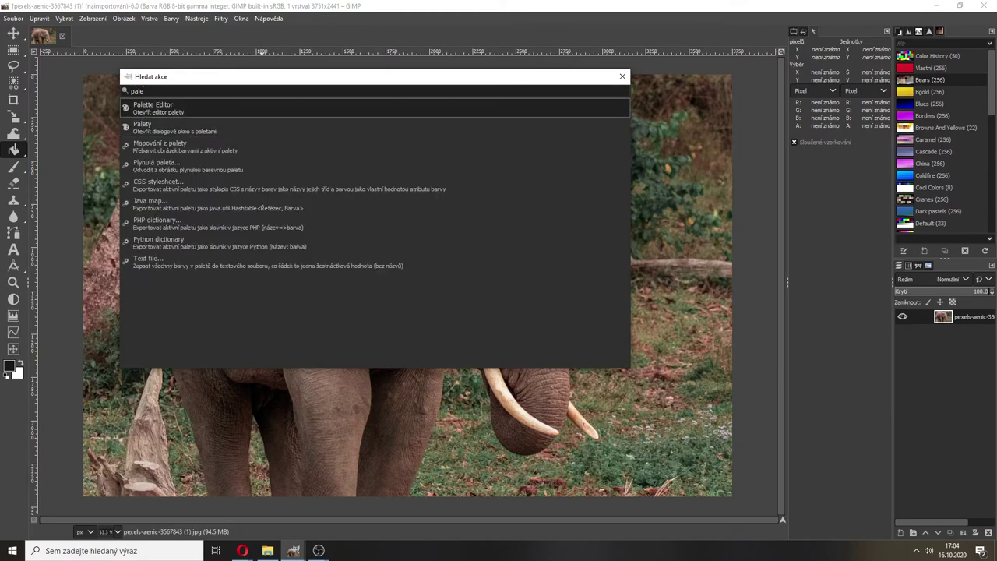
key("Return")
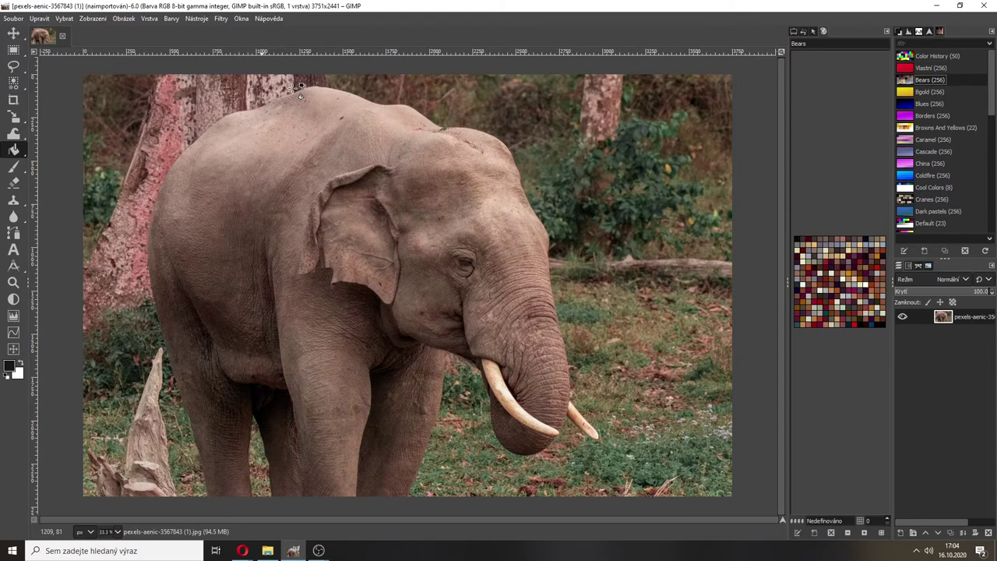
left_click(922, 102)
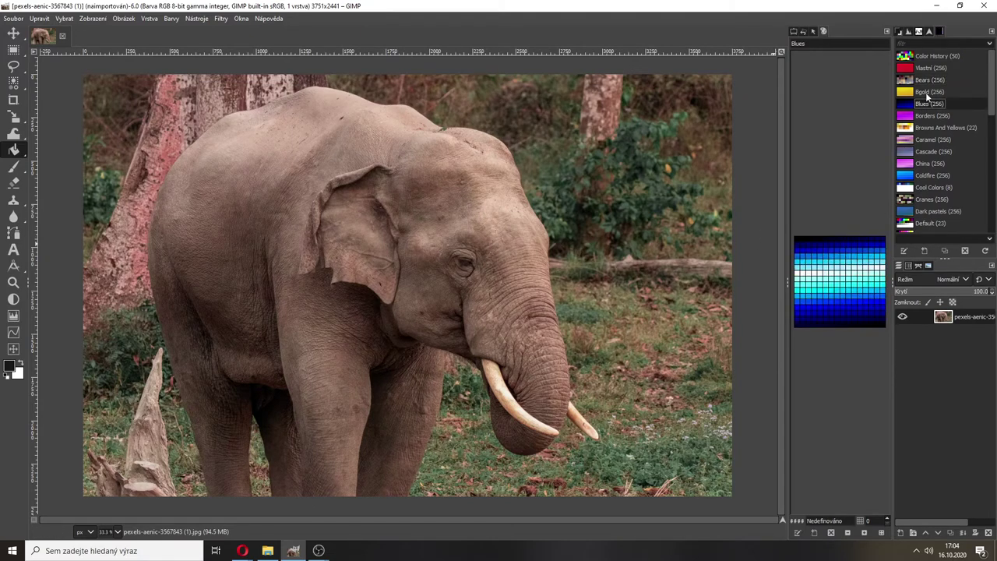
Try blue, pale blue and cyan foreground colours from the Blues palette, swapping and resetting the foreground and background colours in between.
left_click(831, 302)
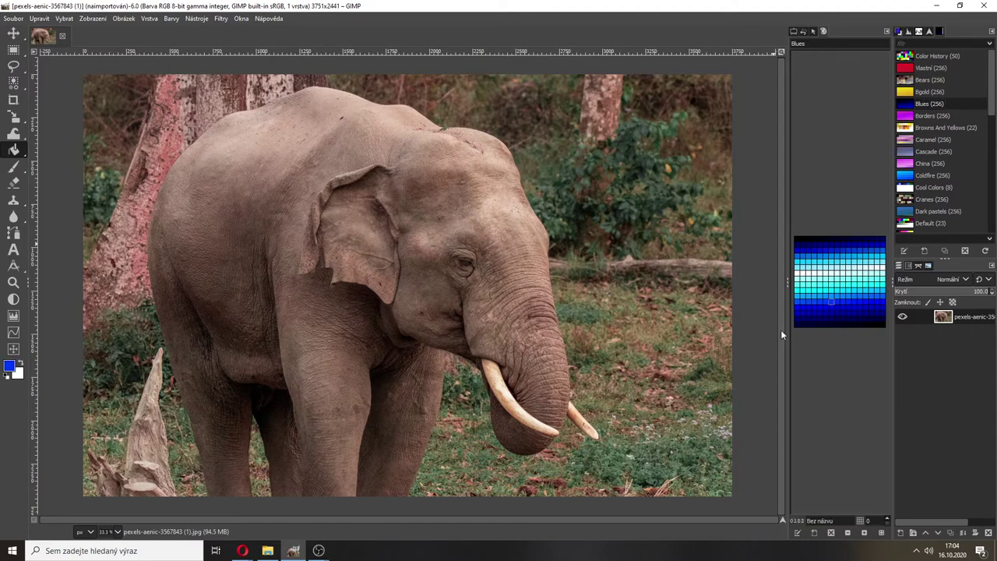
left_click(22, 363)
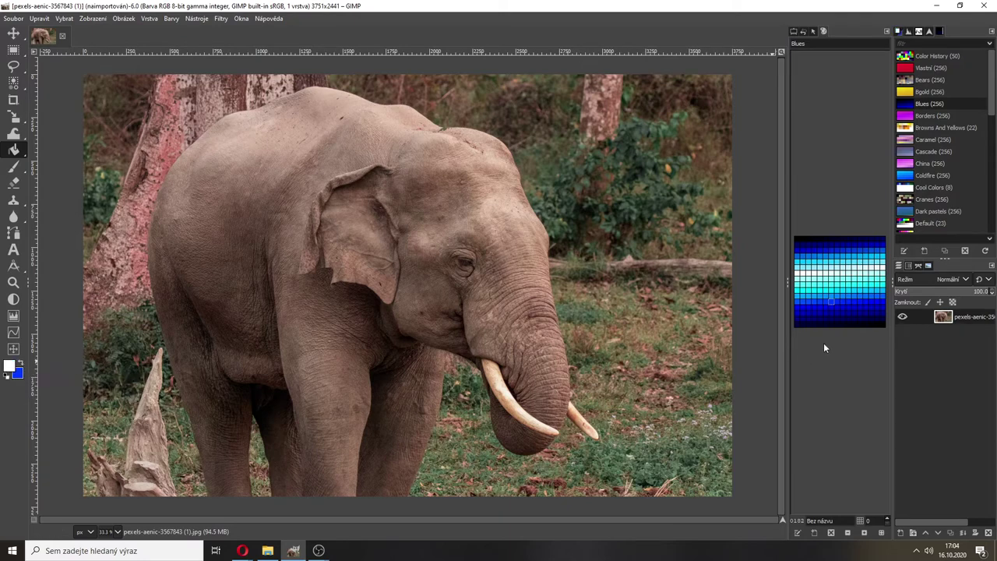
left_click(830, 285)
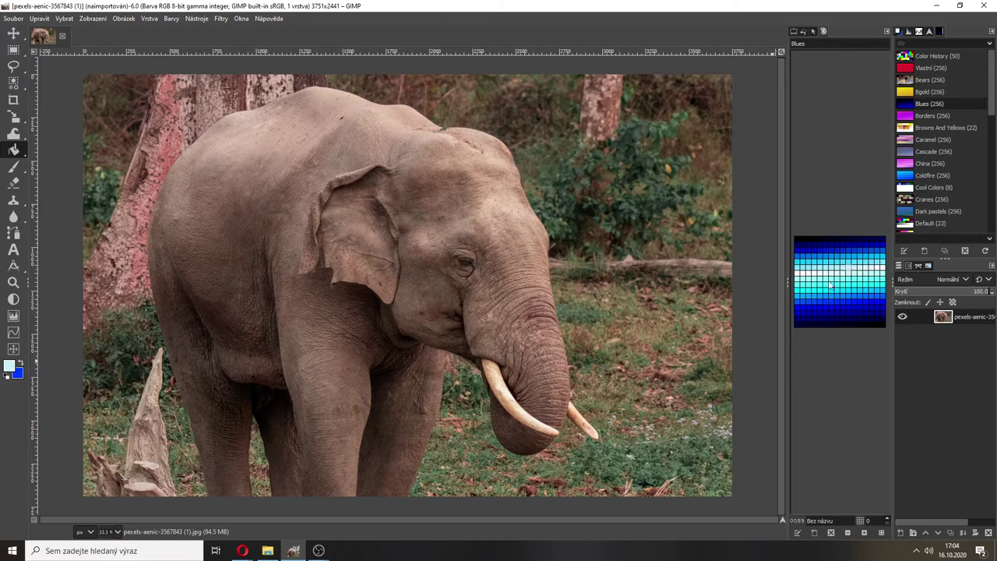
left_click(6, 378)
left_click(843, 286)
Try orange and blue swatches of the Bgold palette as the foreground colour, and display the News3 palette.
left_click(930, 91)
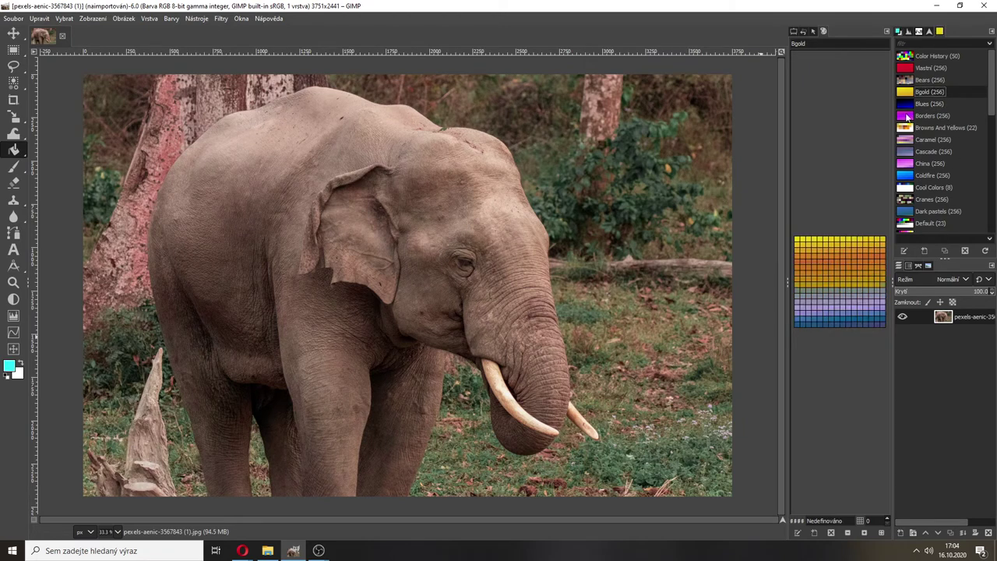
left_click(841, 269)
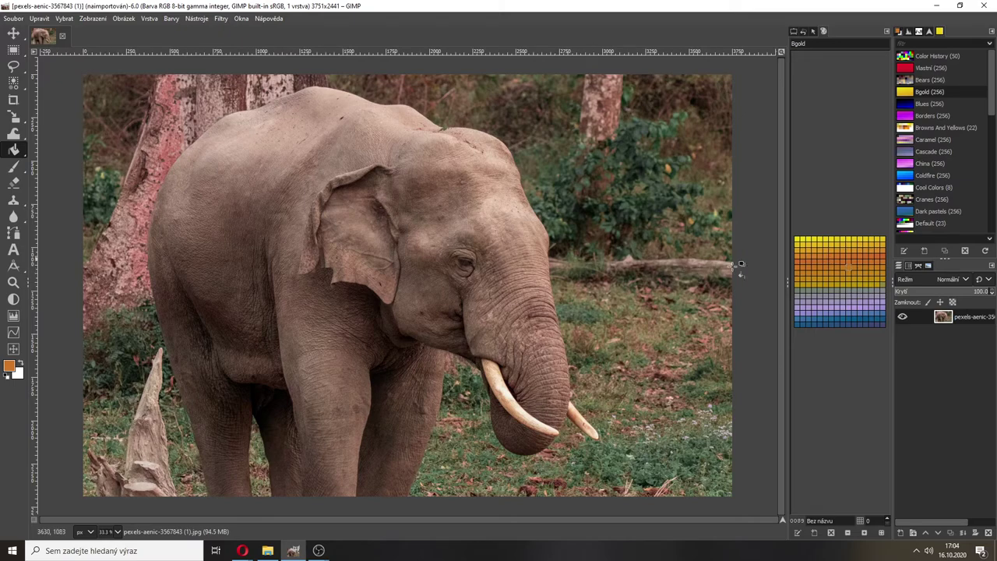
left_click(852, 317)
scroll(941, 193, "down", 5)
left_click(941, 196)
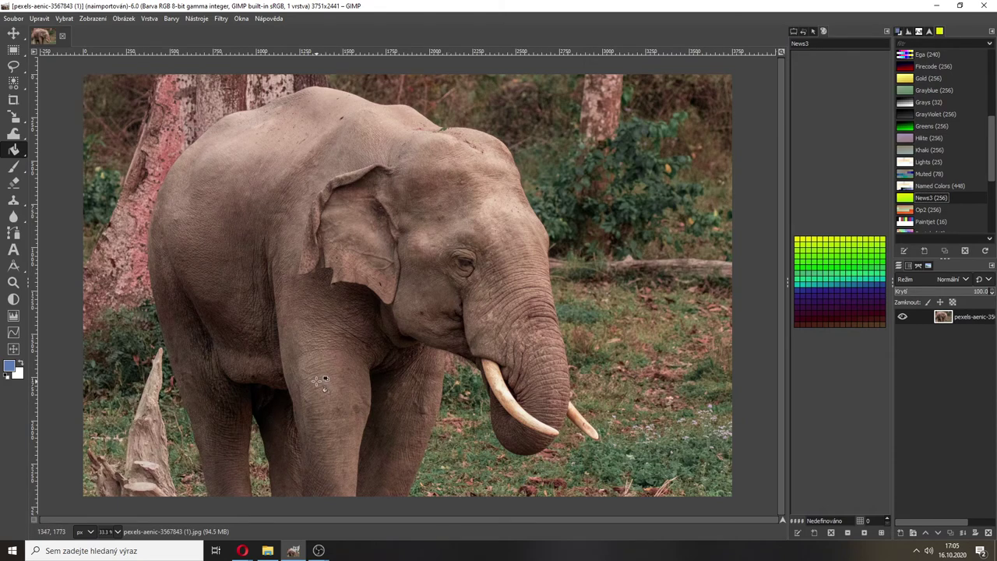
Try several Op2 palette swatches as the foreground colour, ending with light grey, and switch back to the News3 palette.
scroll(952, 178, "down", 1)
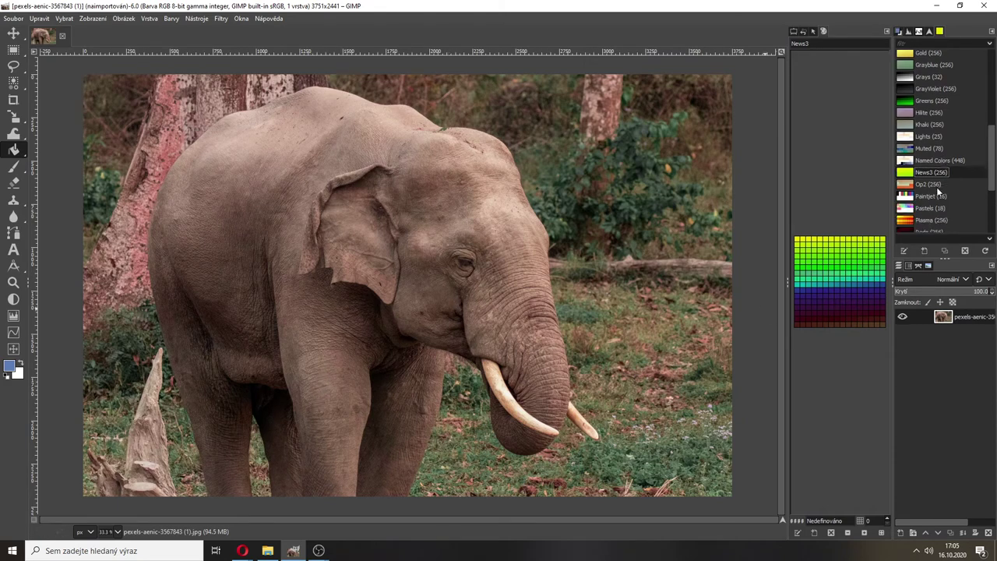
left_click(928, 185)
left_click(828, 274)
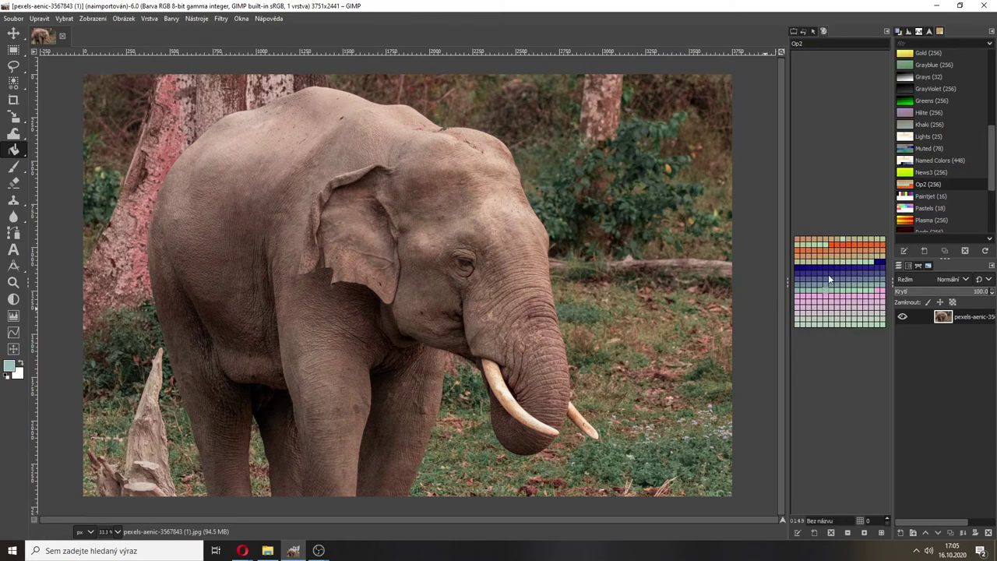
left_click(828, 259)
left_click(851, 249)
left_click(830, 324)
left_click(943, 173)
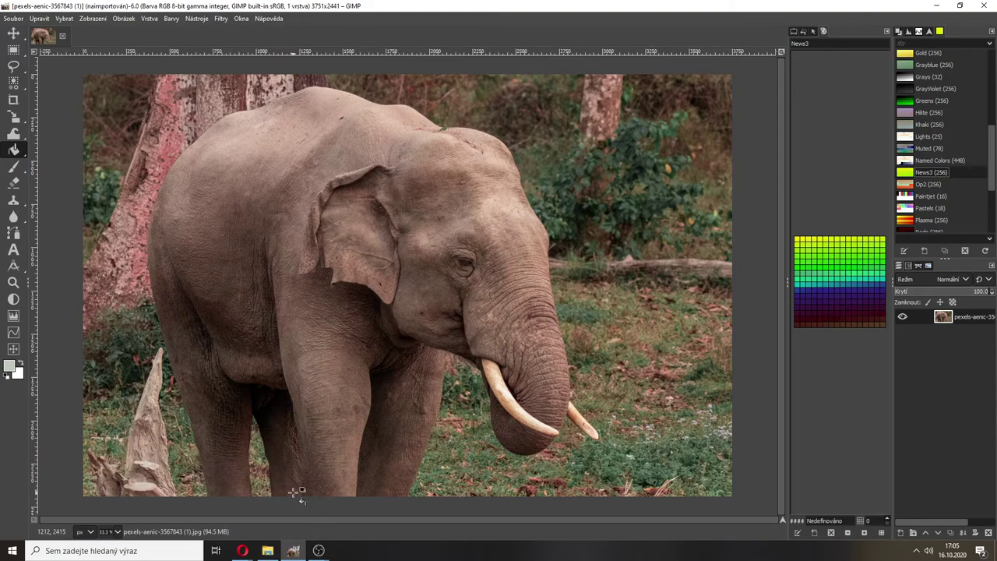
Add vzornik_ral_1.jpg from the Grafika folder in File Explorer to the elephant image as a new layer.
left_click(266, 553)
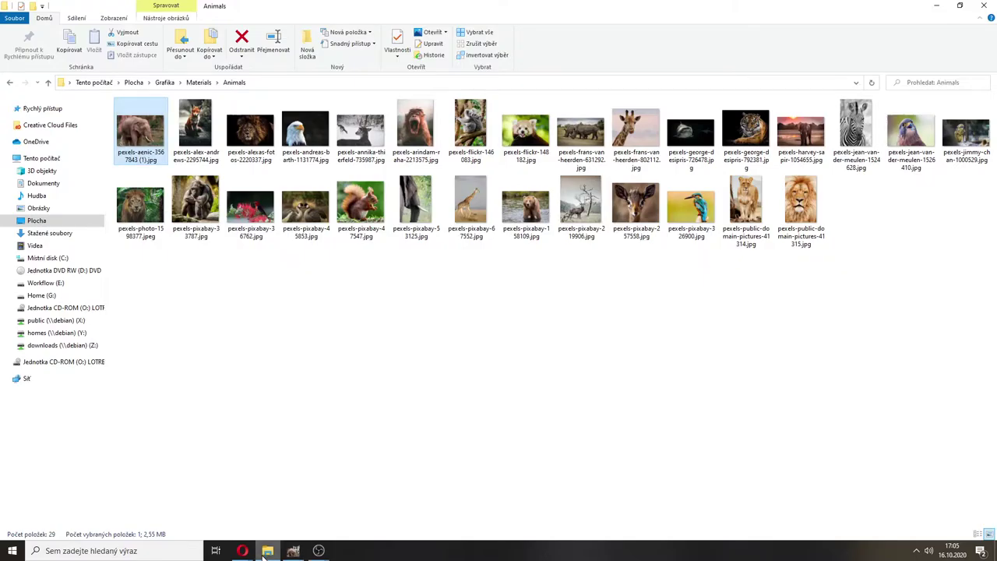
left_click(164, 83)
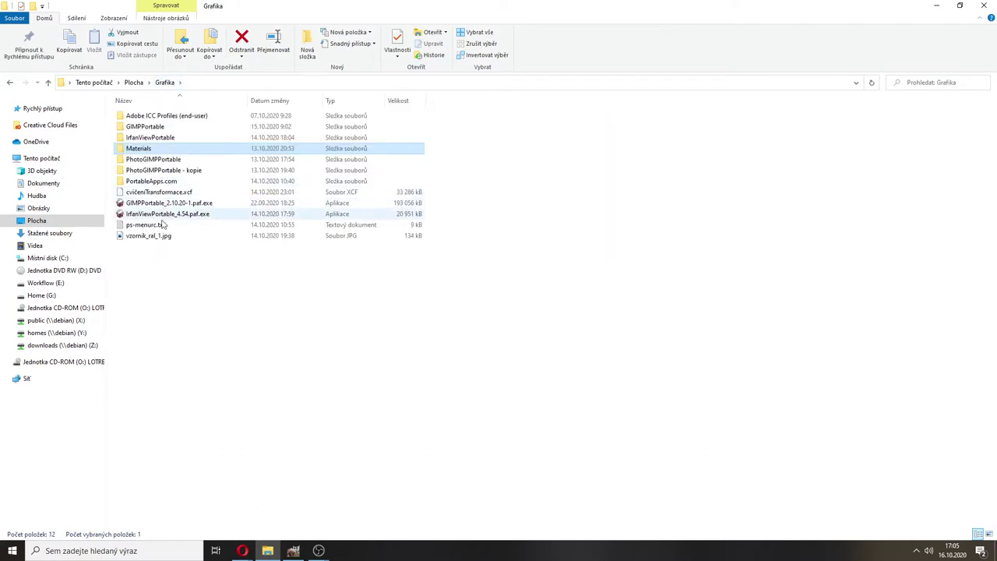
left_click_drag(159, 236, 397, 317)
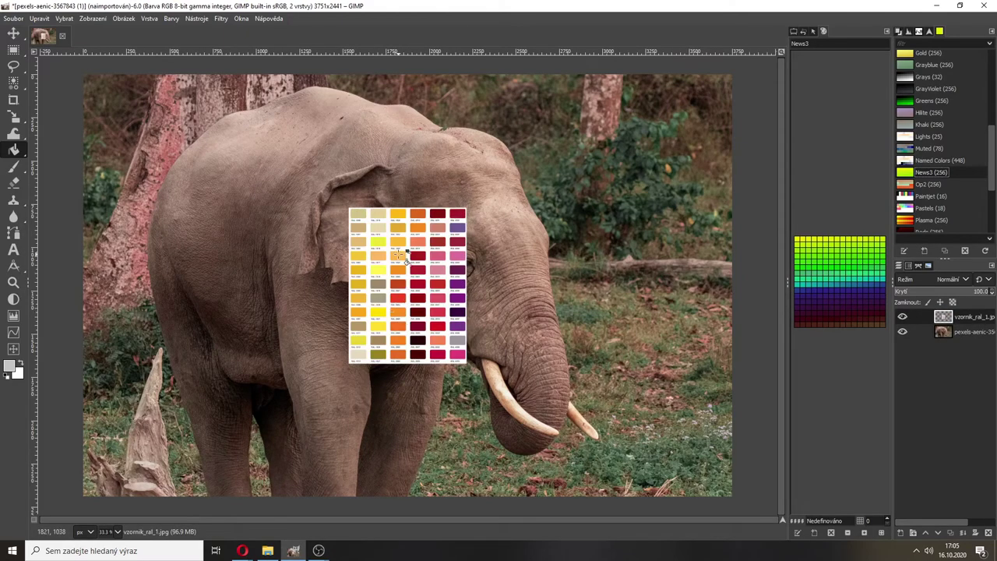
Sample d2c487, f37022 and b41826 from the RAL chart while changing the foreground colour, and cancel the change.
scroll(436, 289, "up", 2)
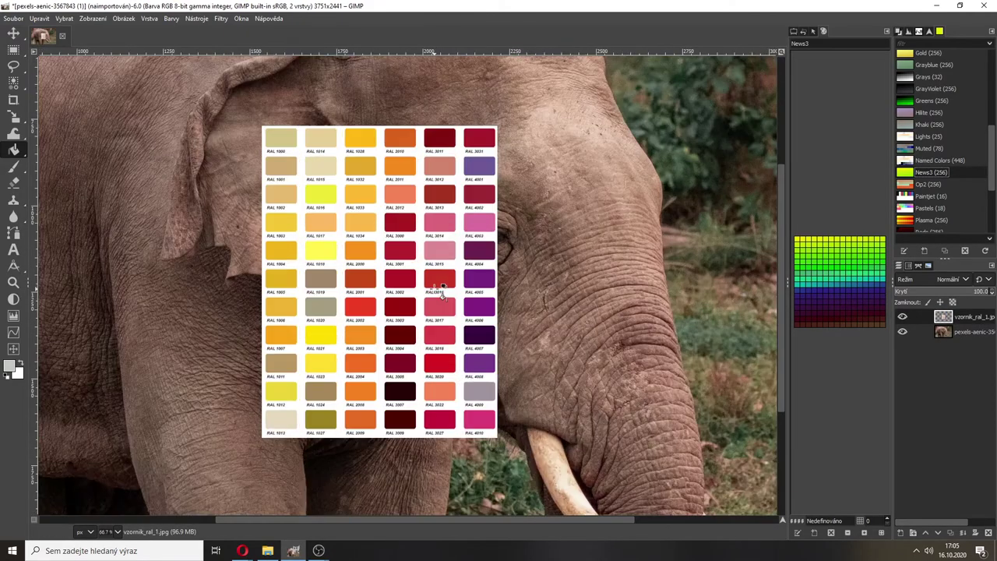
left_click(11, 367)
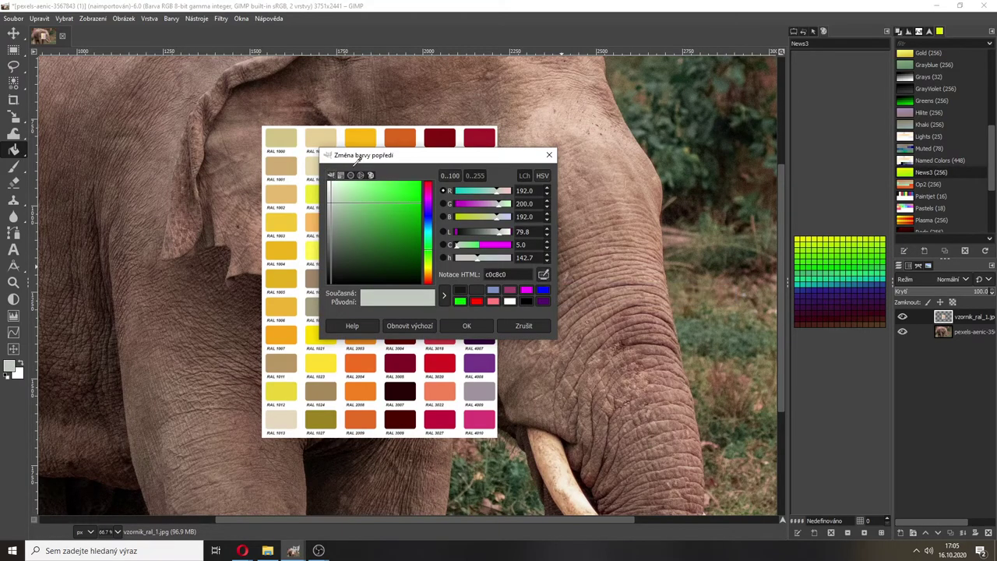
left_click(275, 141)
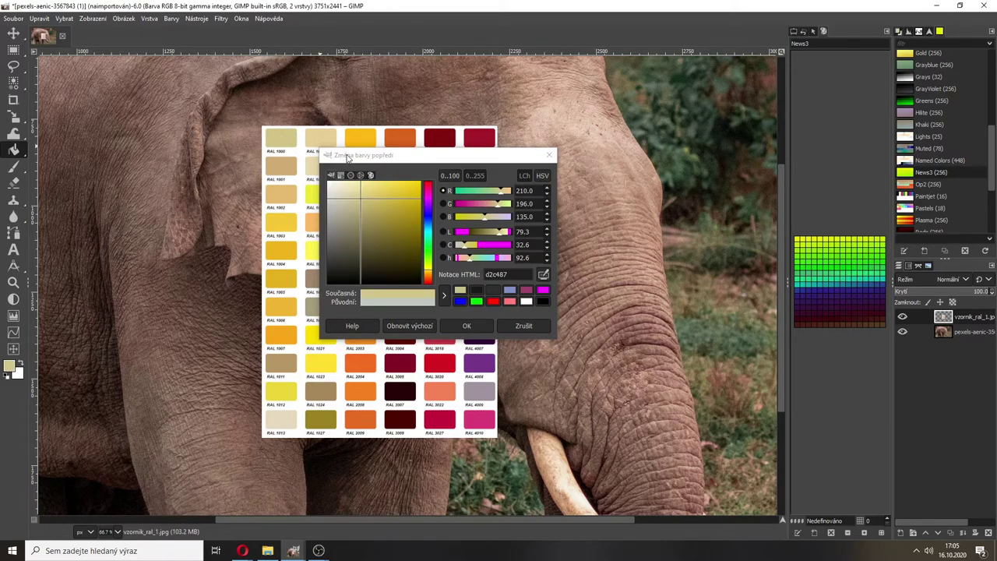
left_click_drag(347, 158, 468, 120)
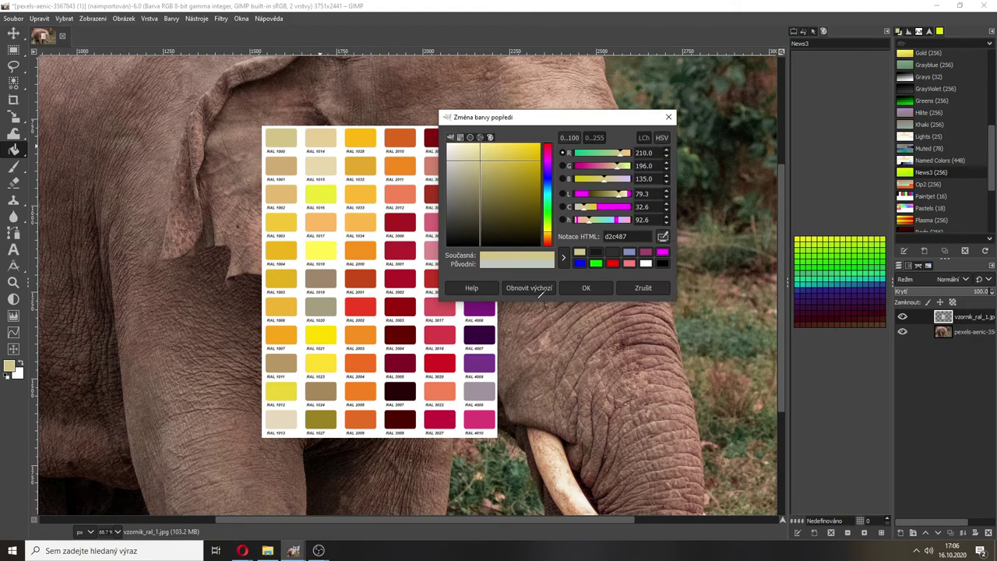
left_click(359, 365)
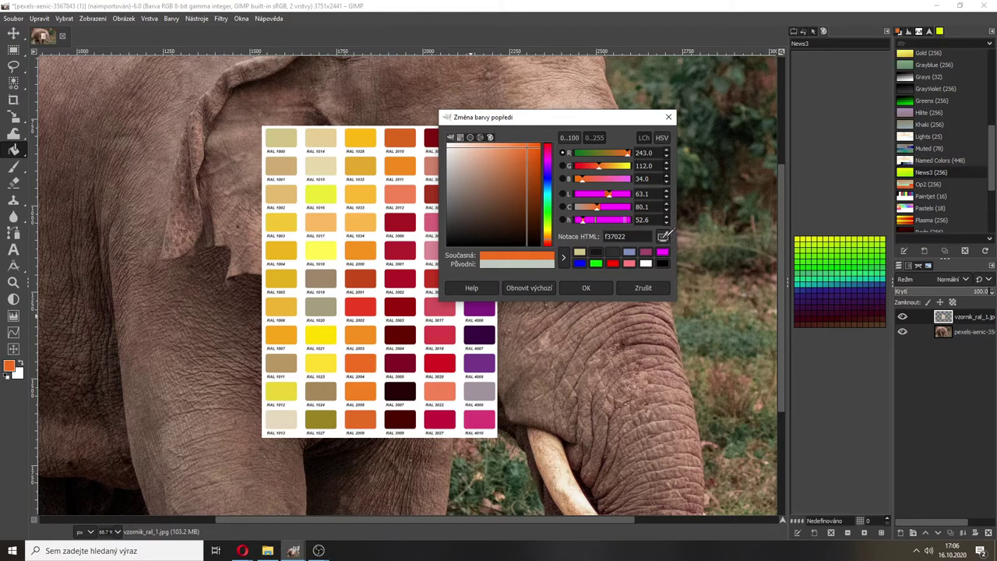
left_click(409, 273)
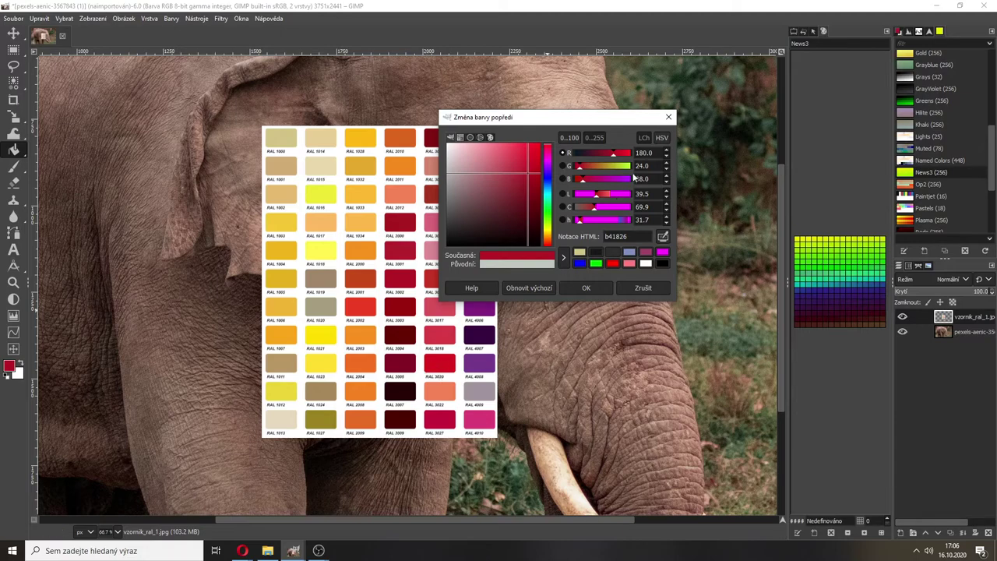
left_click(643, 287)
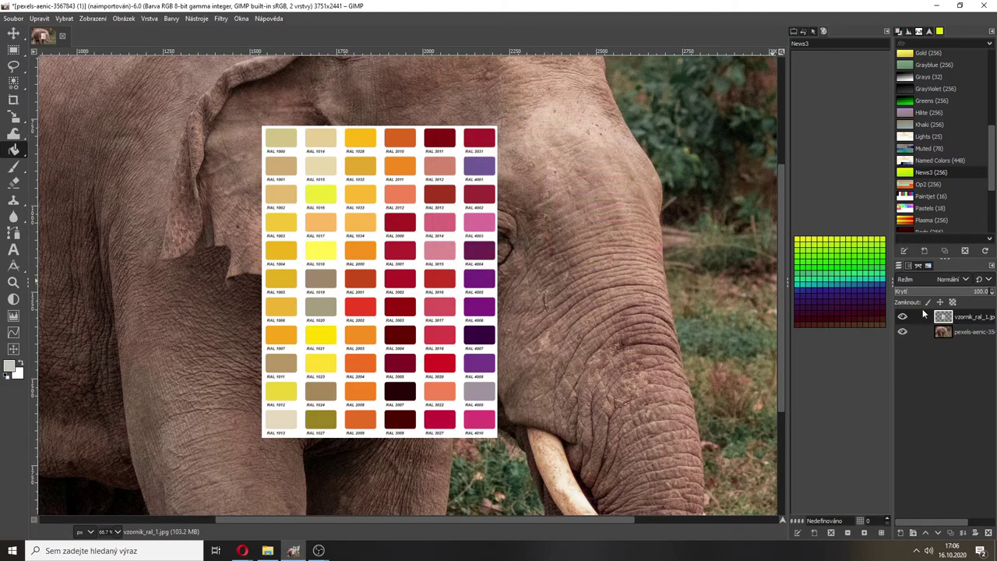
Hide the vzornik_ral_1.jpg colour chart layer and delete it.
left_click(903, 316)
left_click_drag(942, 316, 987, 532)
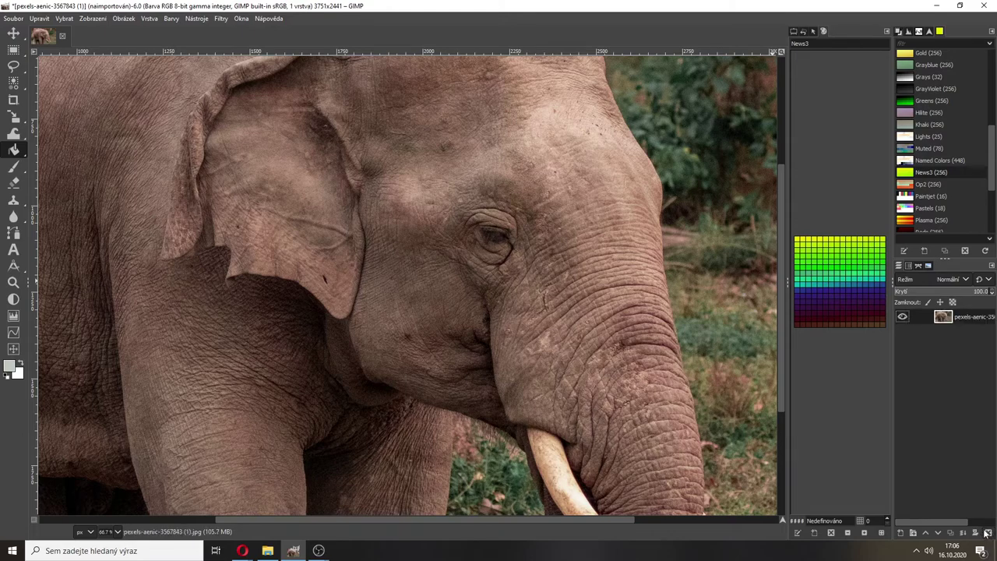
Display the Greens palette in the Palette Editor and close the Palettes dialog in its dock.
left_click(924, 113)
left_click(923, 101)
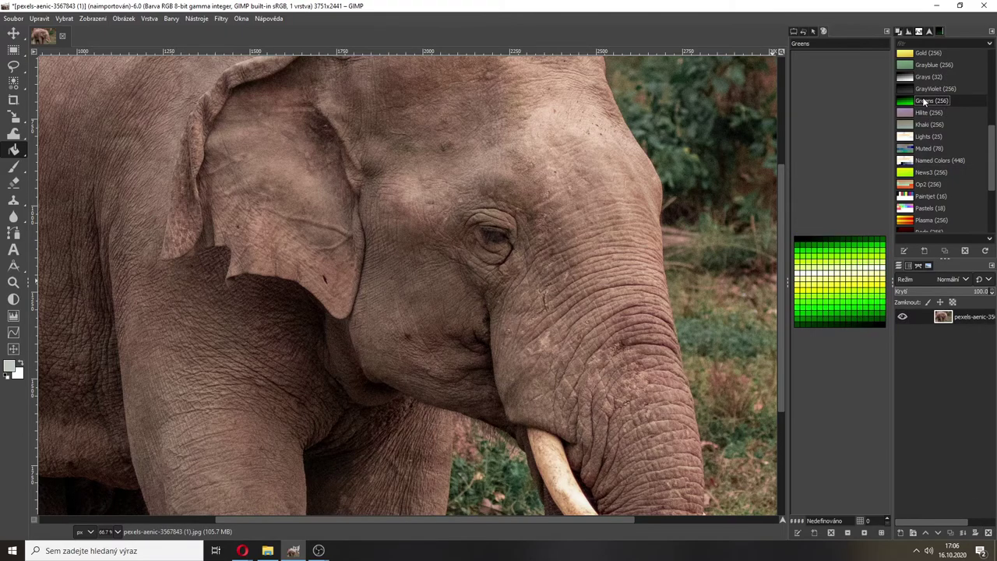
right_click(923, 97)
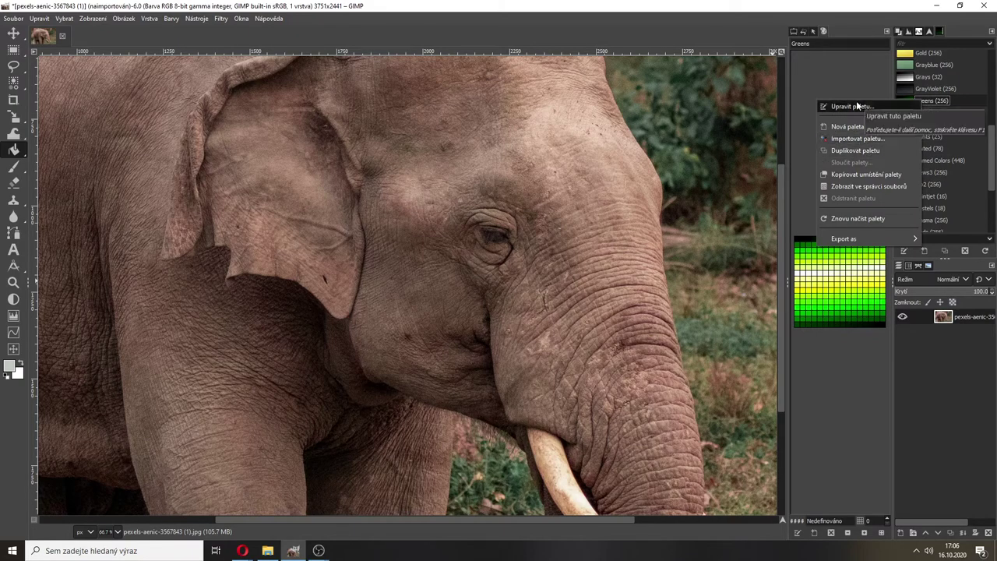
left_click(941, 35)
left_click(941, 34)
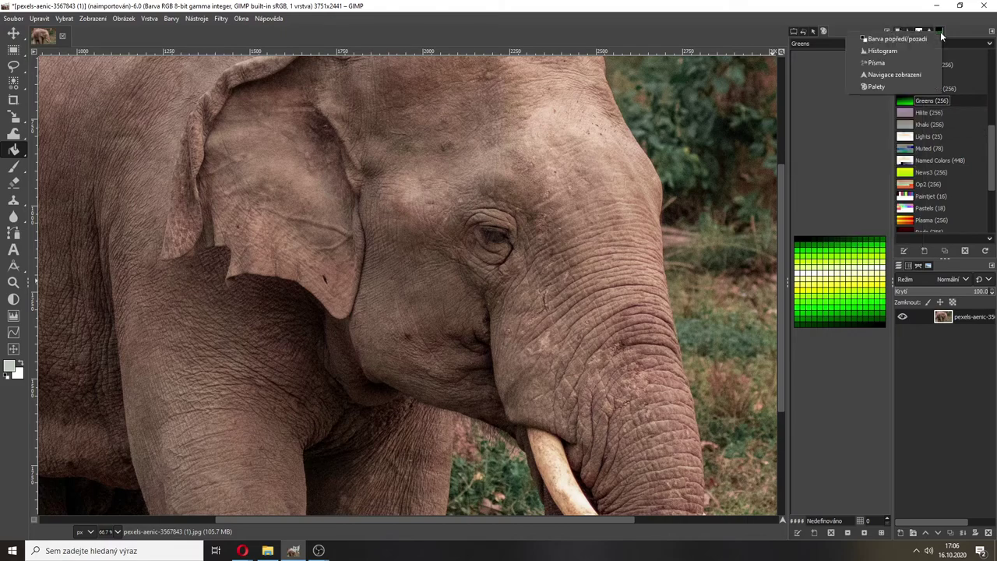
left_click(992, 32)
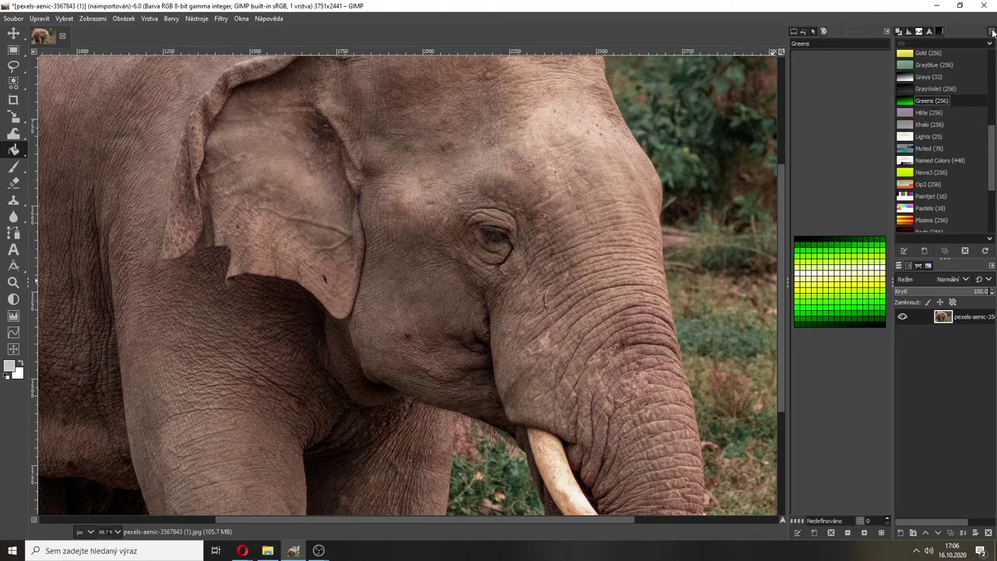
left_click(993, 33)
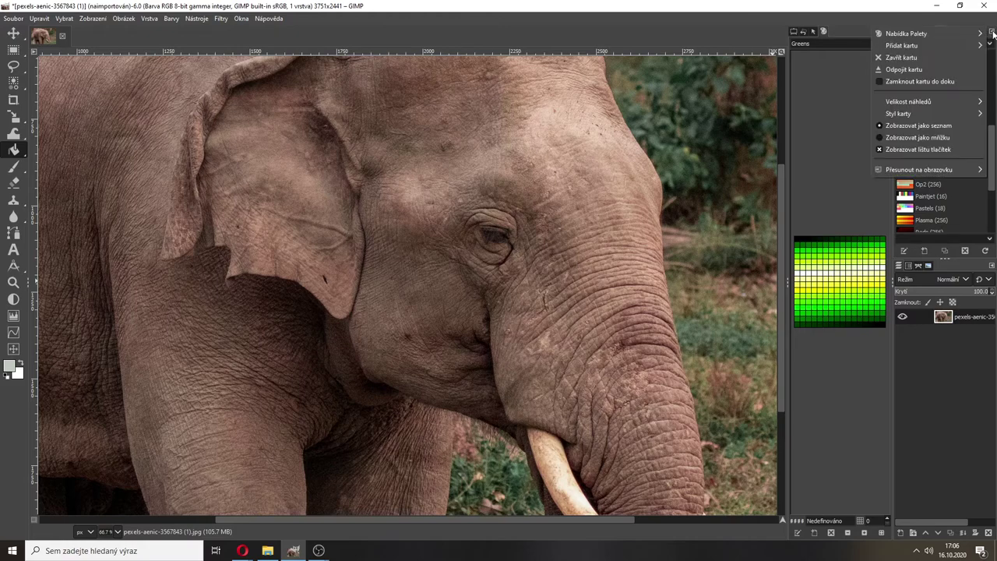
left_click(903, 58)
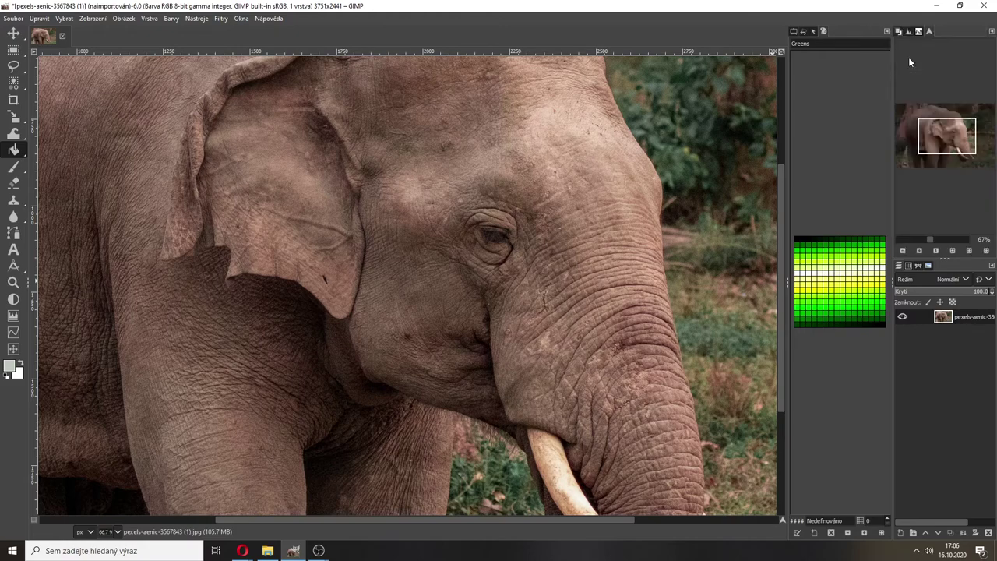
Close the Palette Editor dialog in its dock.
right_click(827, 33)
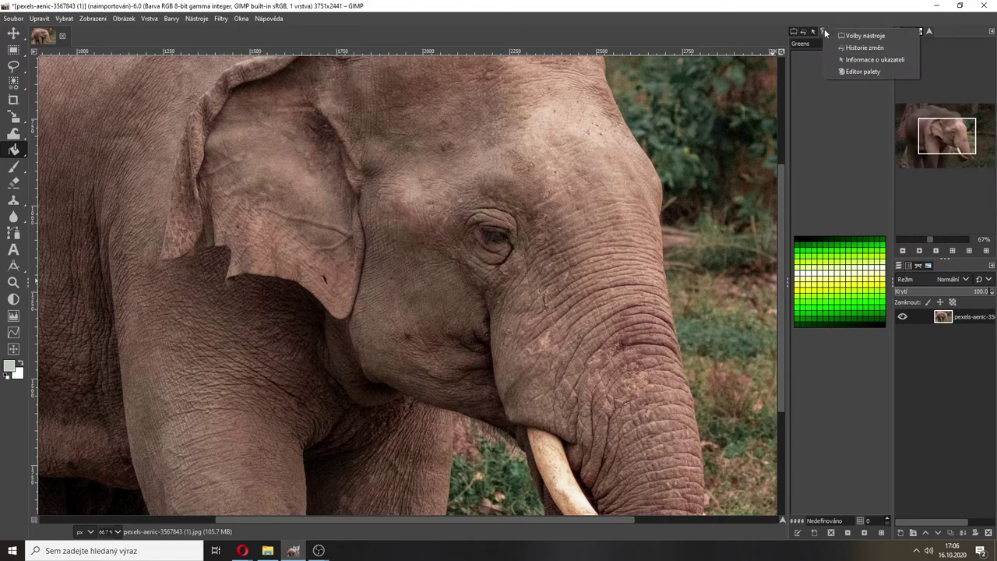
left_click(844, 85)
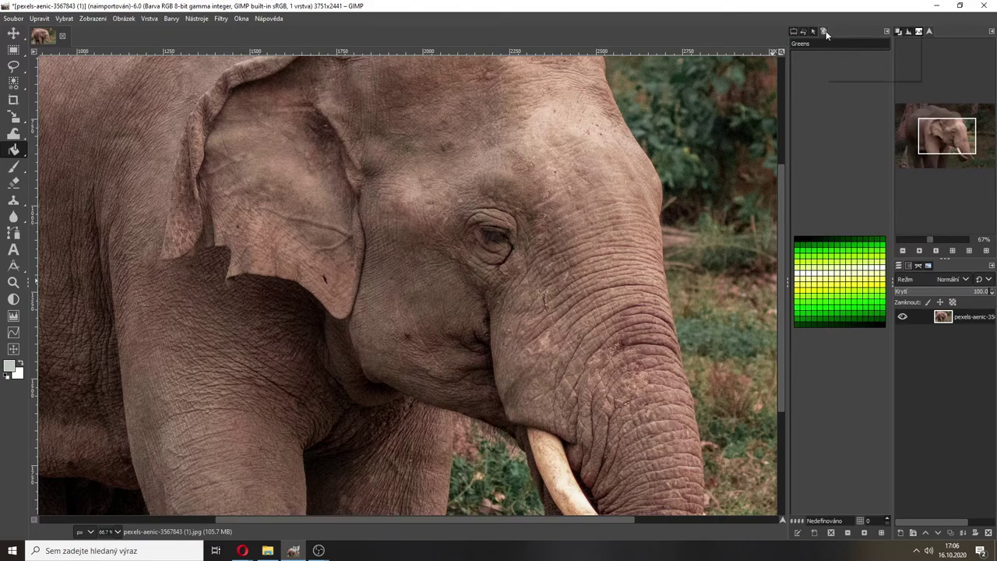
right_click(825, 31)
left_click(857, 73)
left_click(888, 31)
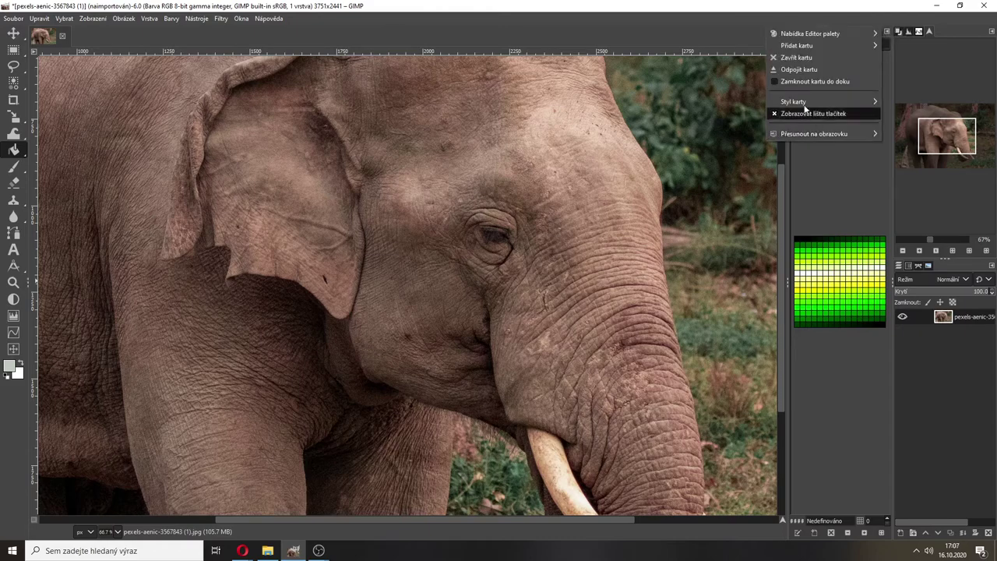
left_click(793, 58)
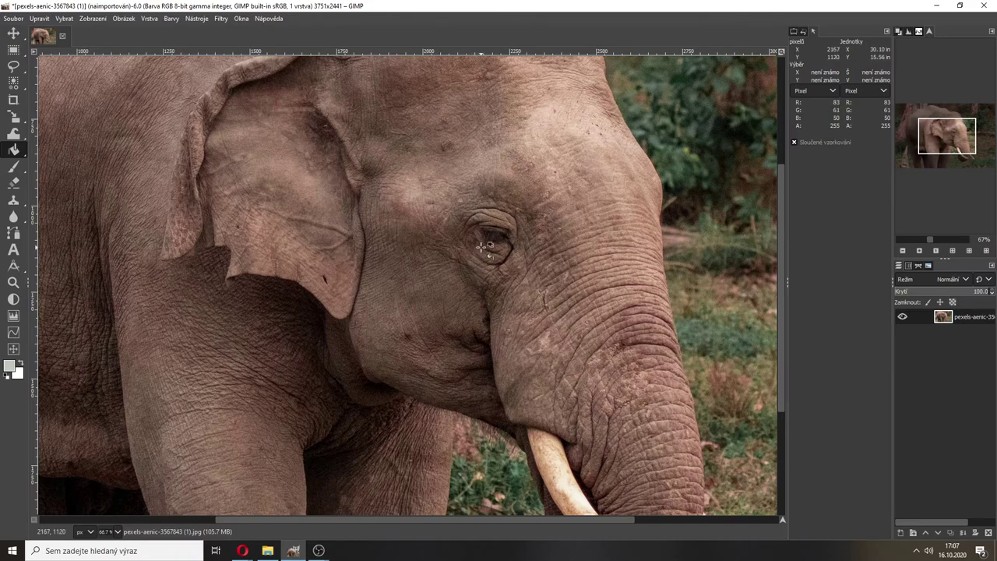
Try a midtone Color Balance on the elephant photo with cyan-red 12.7, magenta-green 29.2 and yellow-blue 19.6.
scroll(483, 243, "down", 1, "ctrl")
scroll(481, 243, "down", 1, "ctrl")
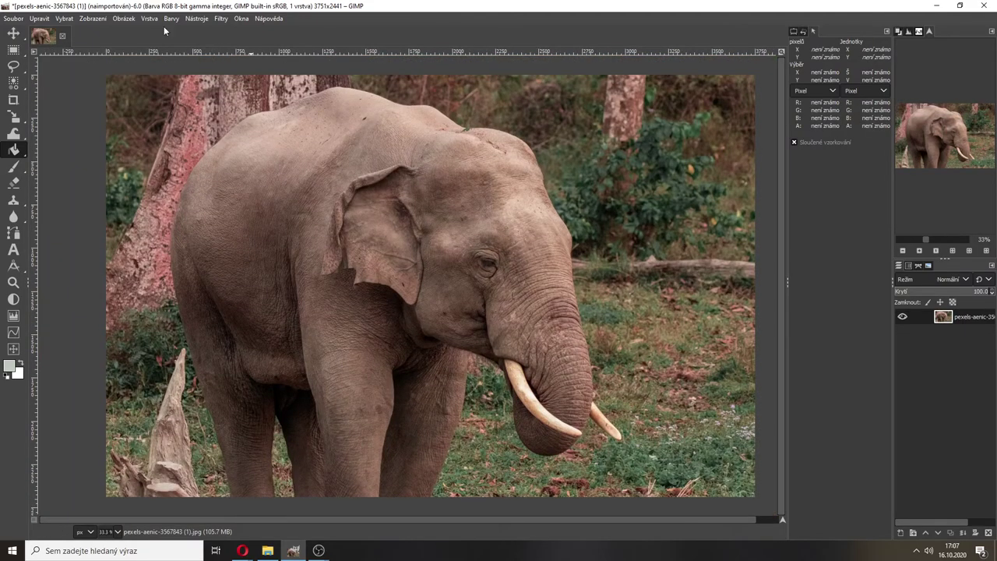
left_click(168, 19)
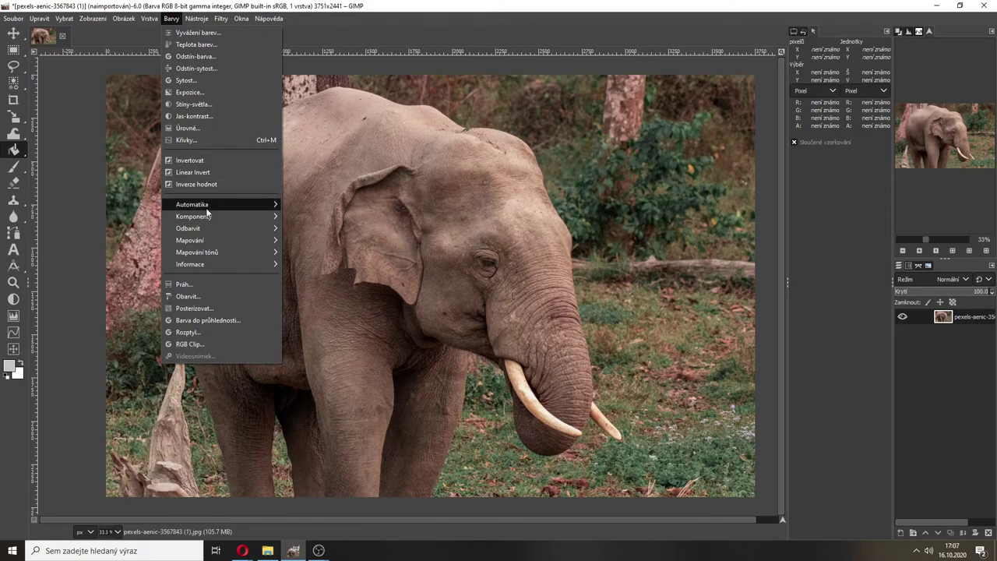
left_click(171, 18)
left_click(171, 18)
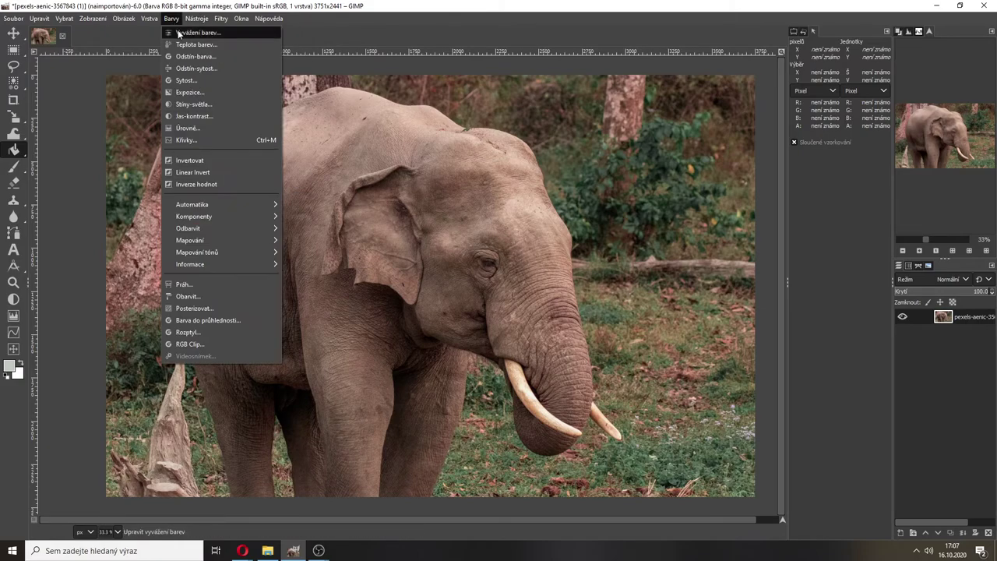
left_click(178, 33)
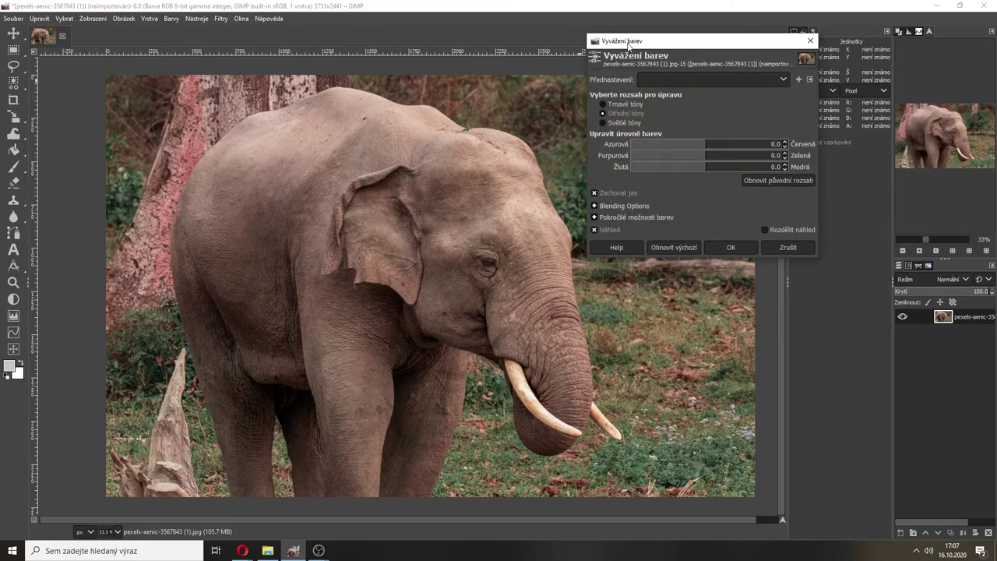
left_click_drag(628, 45, 591, 108)
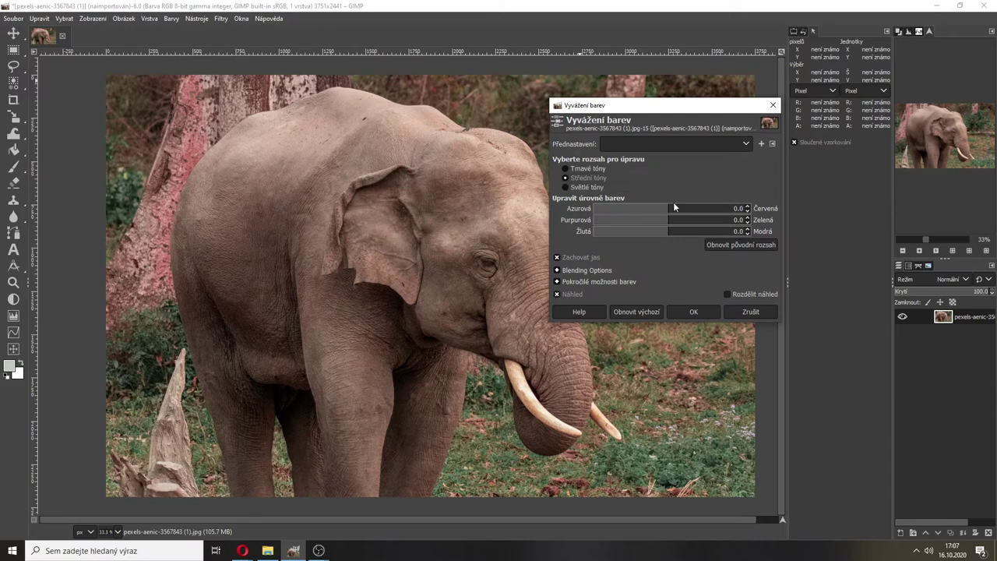
left_click_drag(674, 206, 748, 208)
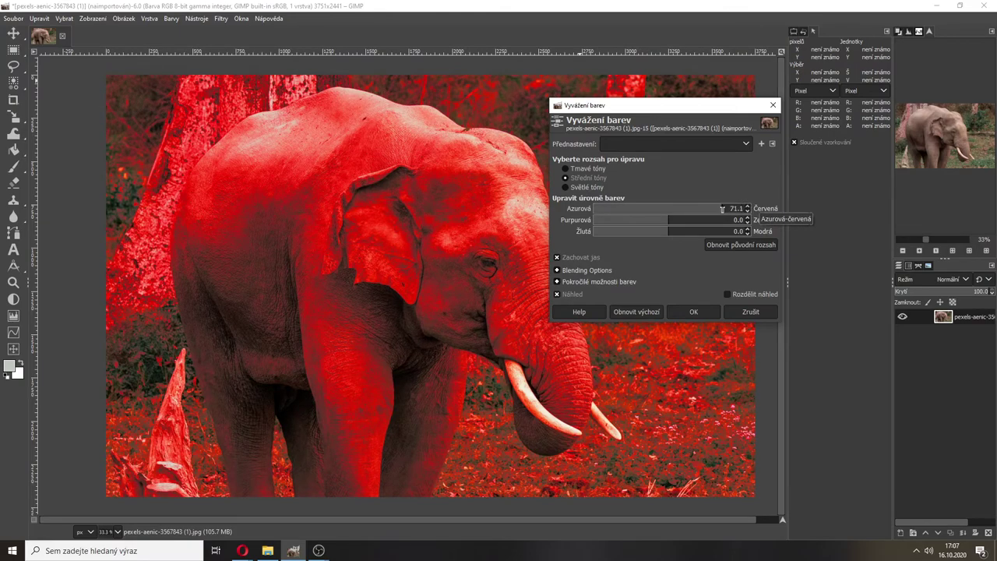
mouse_move(748, 208)
left_mouse_down()
mouse_move(613, 215)
mouse_move(766, 204)
left_mouse_up()
left_click_drag(675, 212, 683, 232)
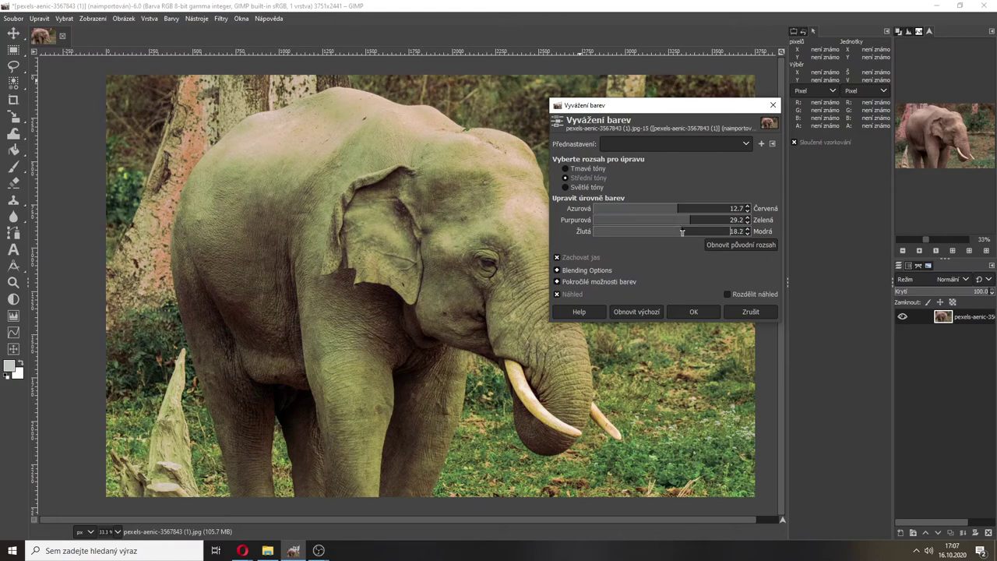
View the saved Color Balance presets and compare the adjustment with the original photo in a split preview.
left_click(632, 146)
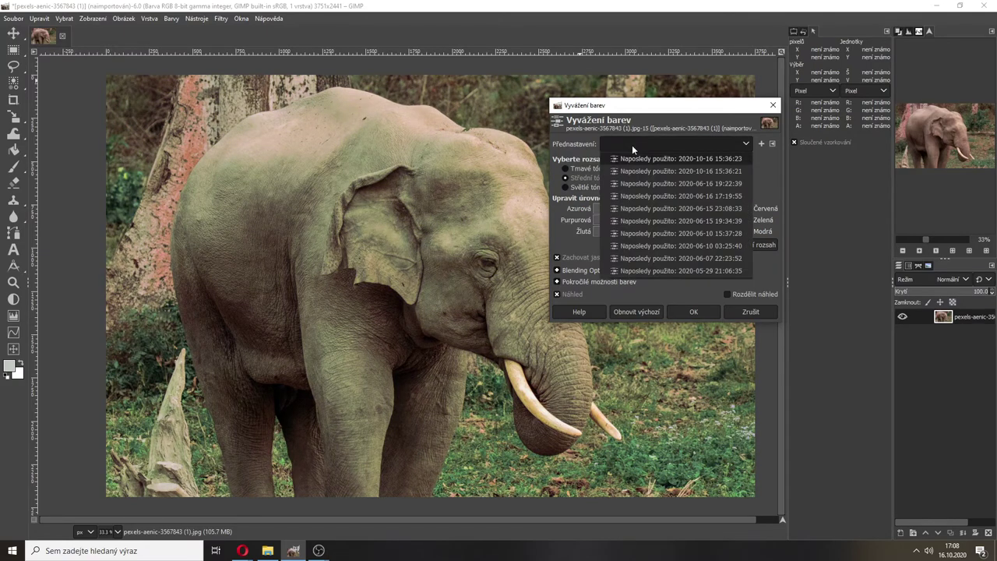
left_click(632, 145)
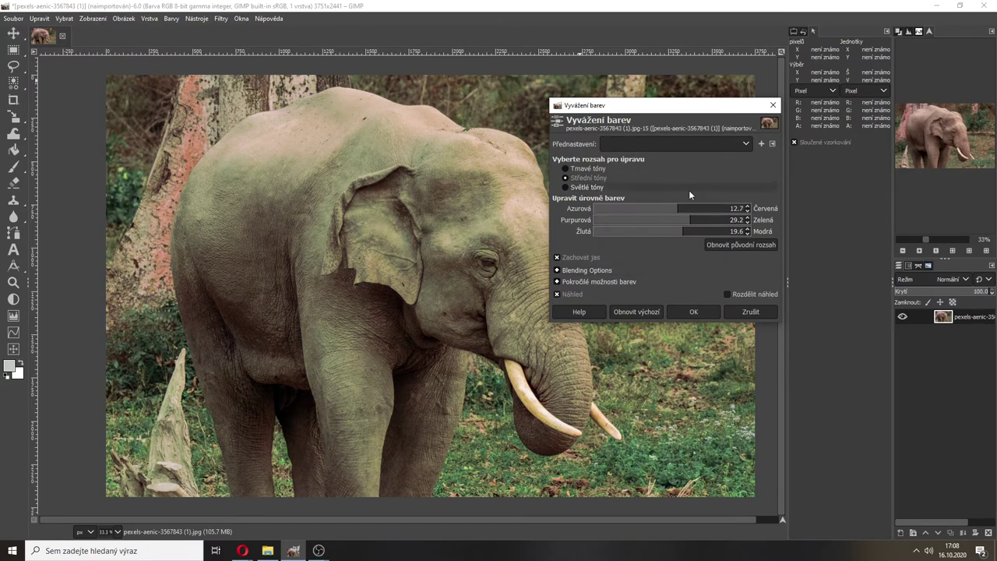
left_click_drag(606, 105, 578, 95)
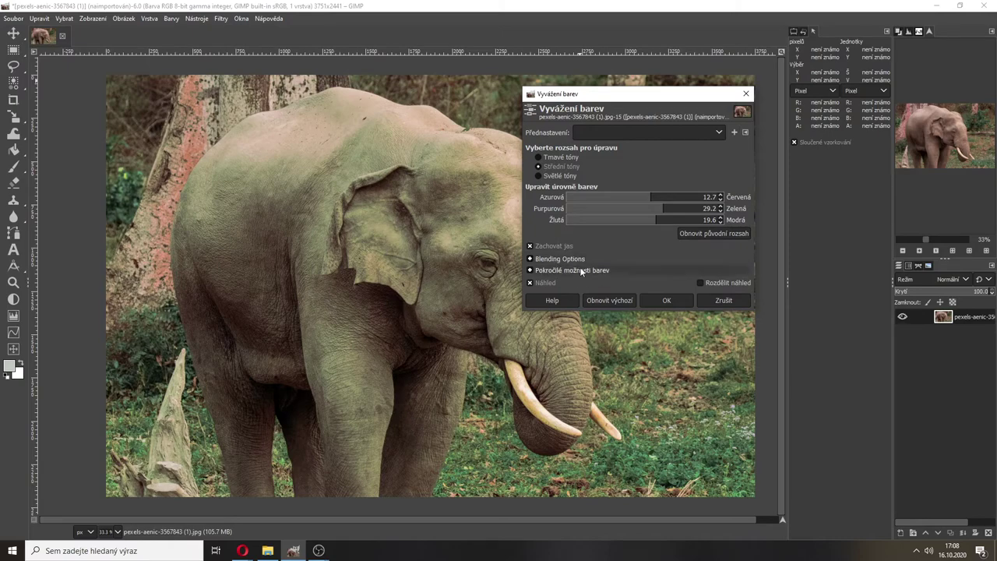
left_click(700, 282)
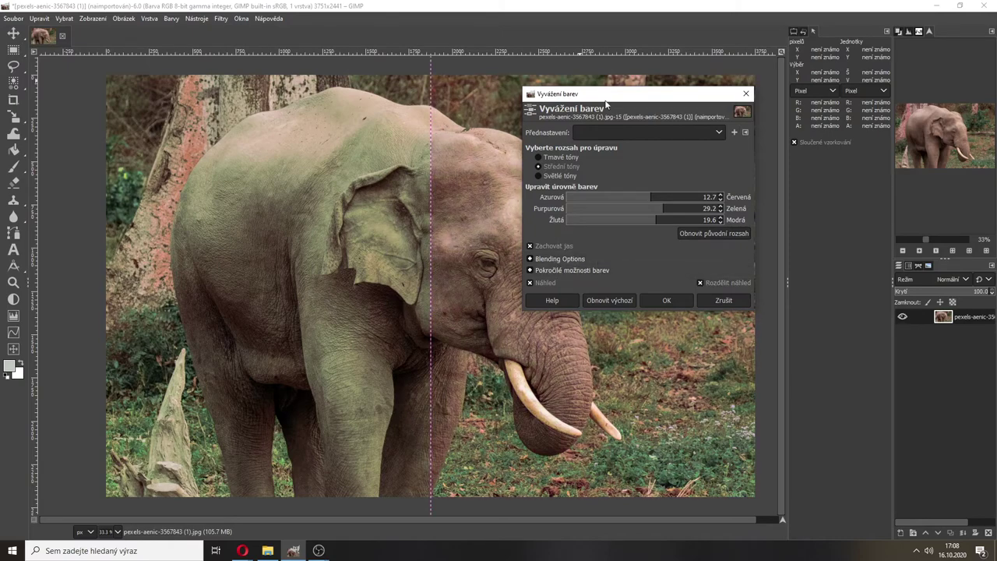
left_click_drag(606, 101, 747, 92)
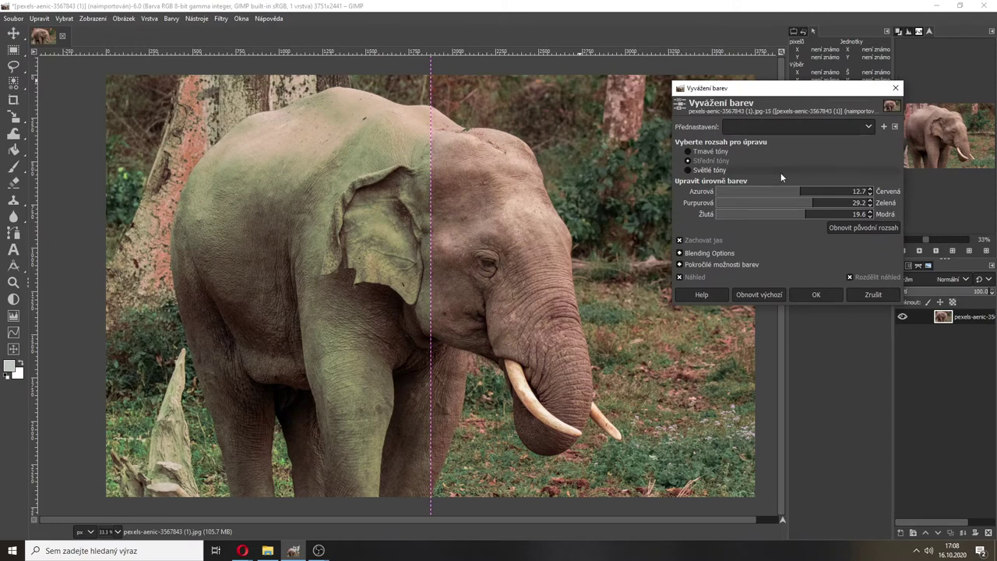
Try Normal blending mode at 77 opacity for the color balance, and reset the adjustment to its defaults.
left_click(705, 255)
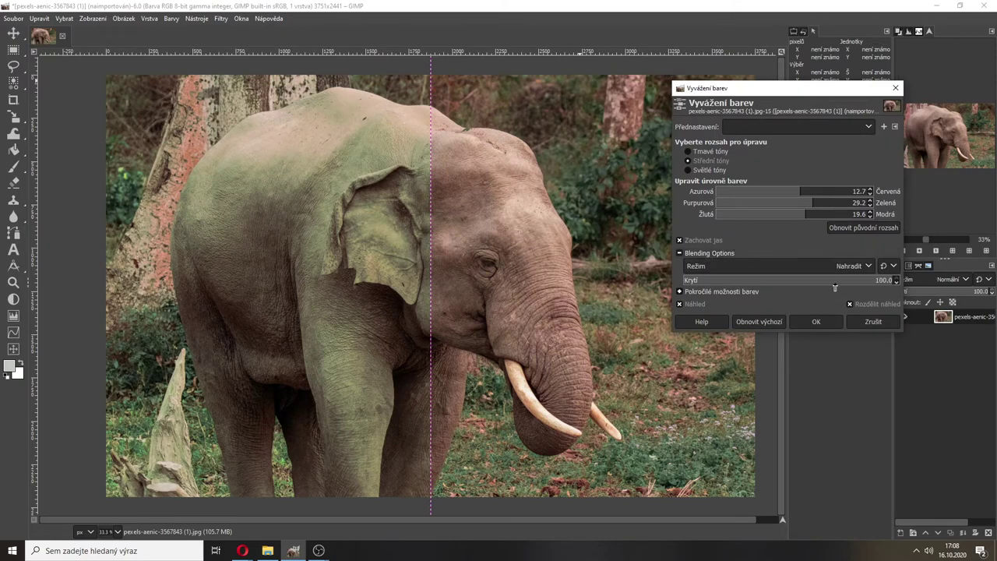
mouse_move(837, 283)
left_mouse_down()
mouse_move(807, 283)
mouse_move(845, 283)
left_mouse_up()
left_click(775, 266)
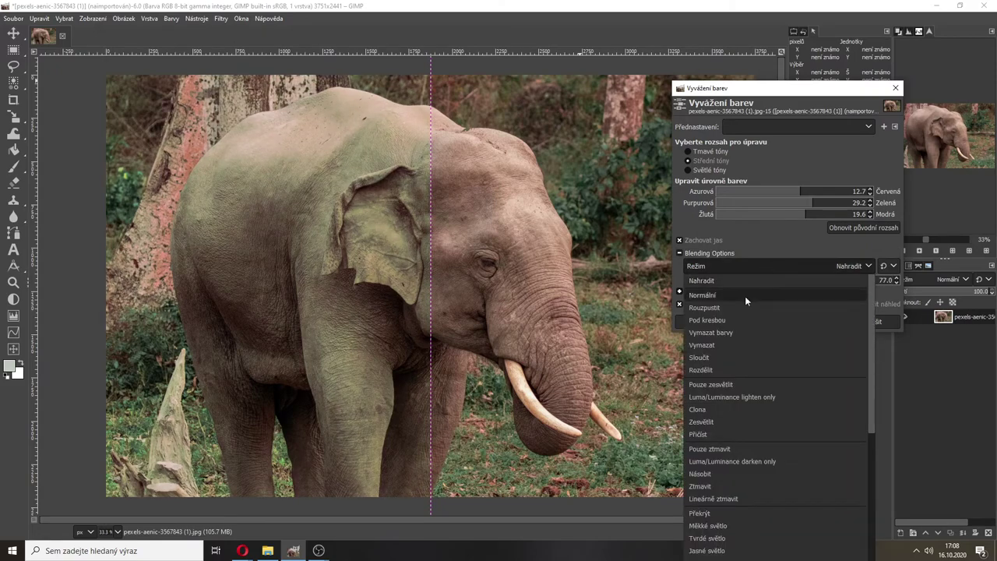
left_click(745, 296)
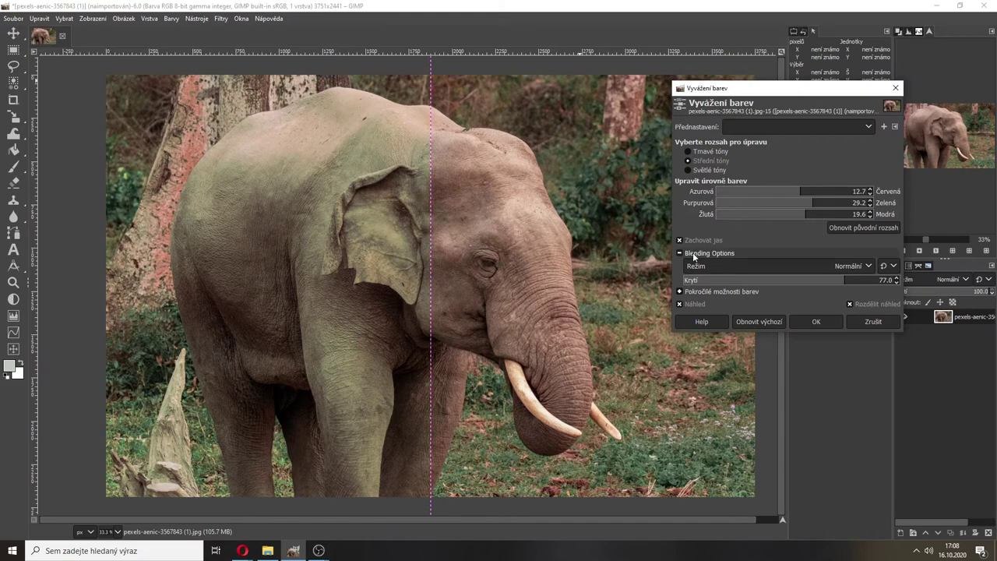
left_click(758, 321)
left_click(698, 253)
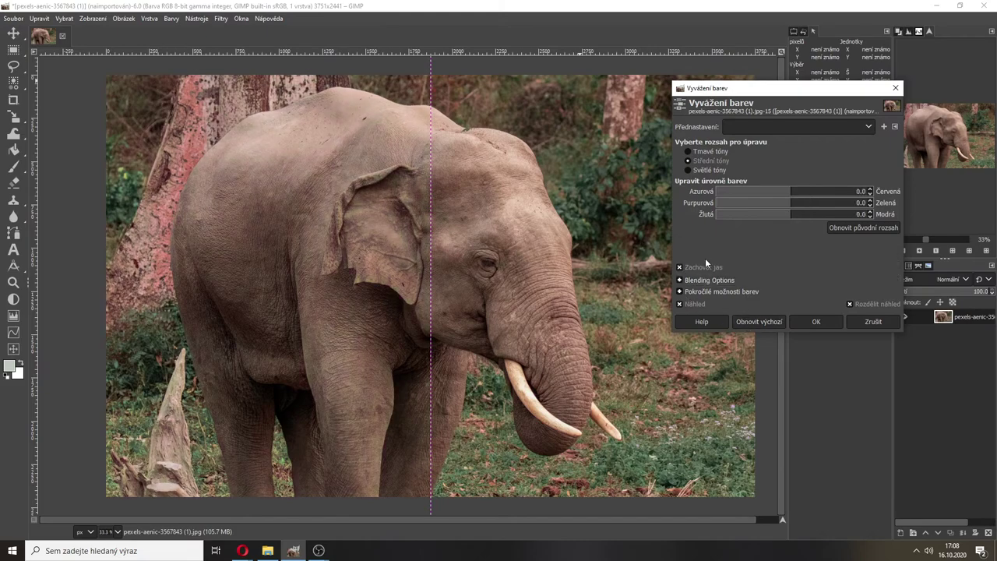
Inspect the advanced color options and apply the Color Balance with its default values.
left_click(692, 292)
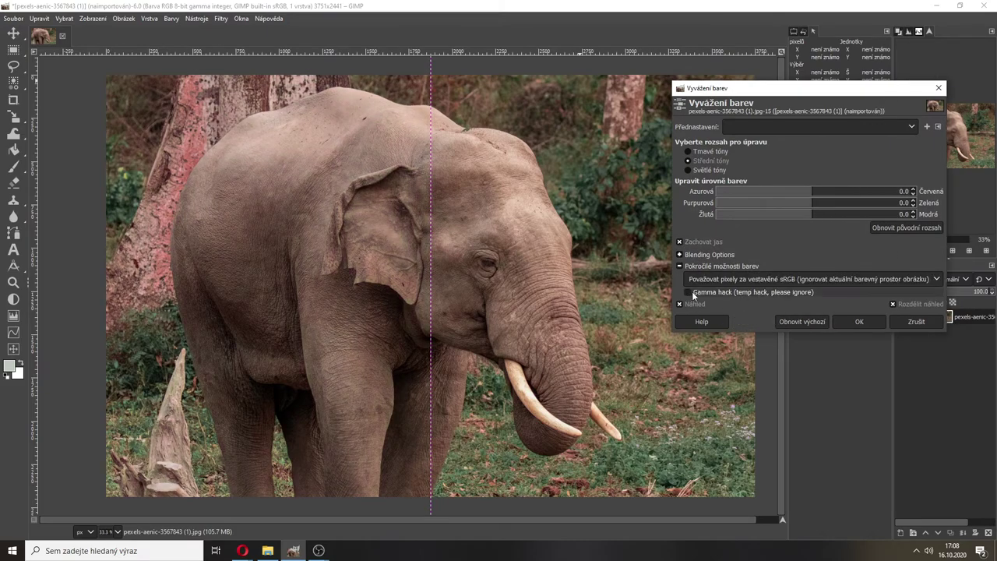
left_click(693, 266)
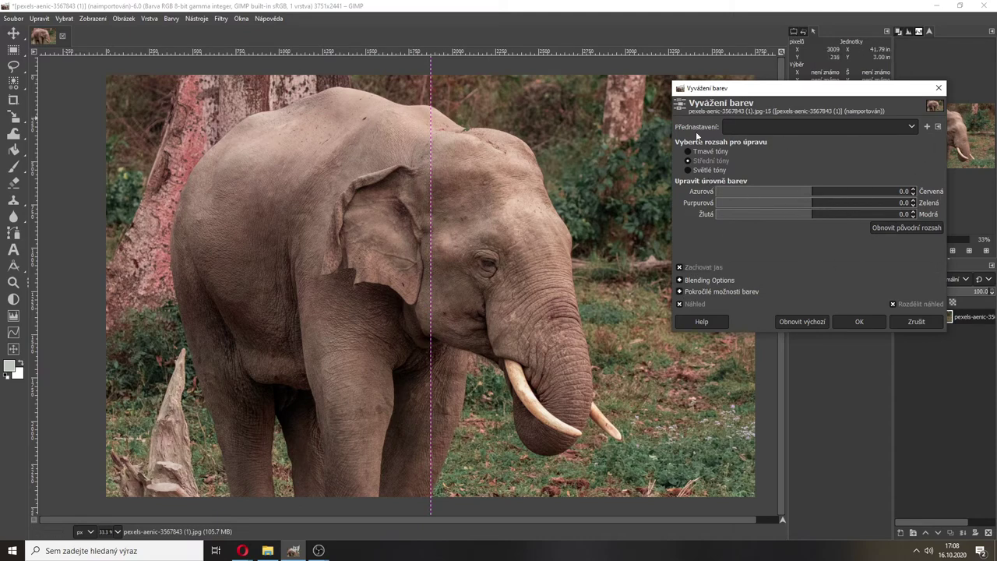
left_click(860, 321)
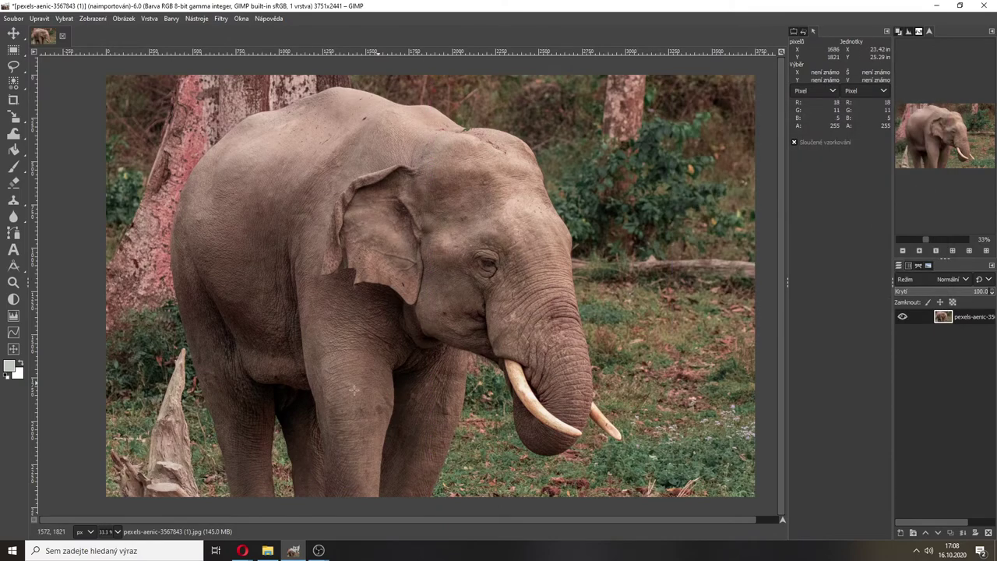
Outline the elephant's nearer tusk with the Free Select tool and commit the selection.
left_click(13, 66)
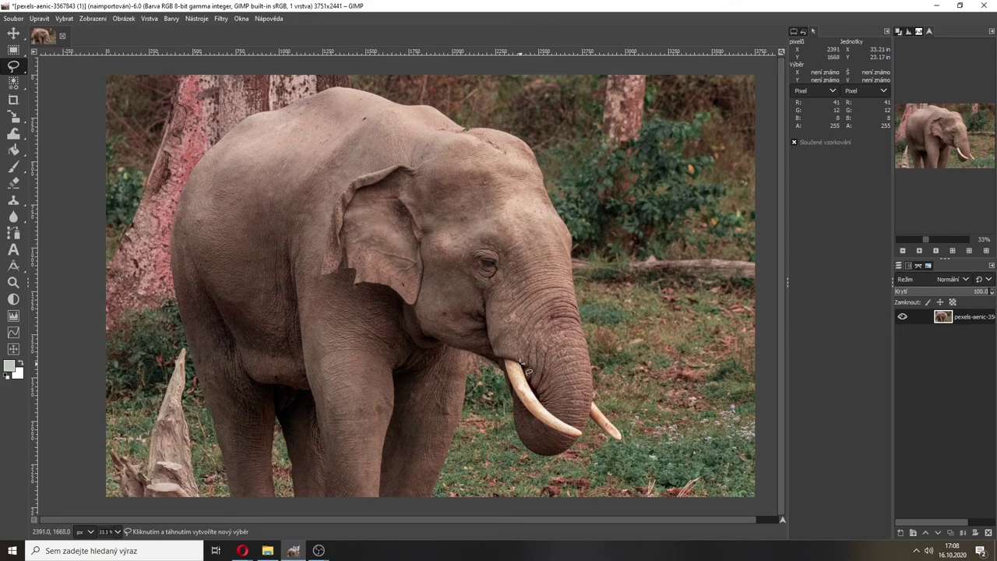
left_click(529, 374)
mouse_move(533, 394)
left_mouse_down()
mouse_move(582, 432)
mouse_move(537, 411)
mouse_move(515, 382)
mouse_move(521, 363)
left_mouse_up()
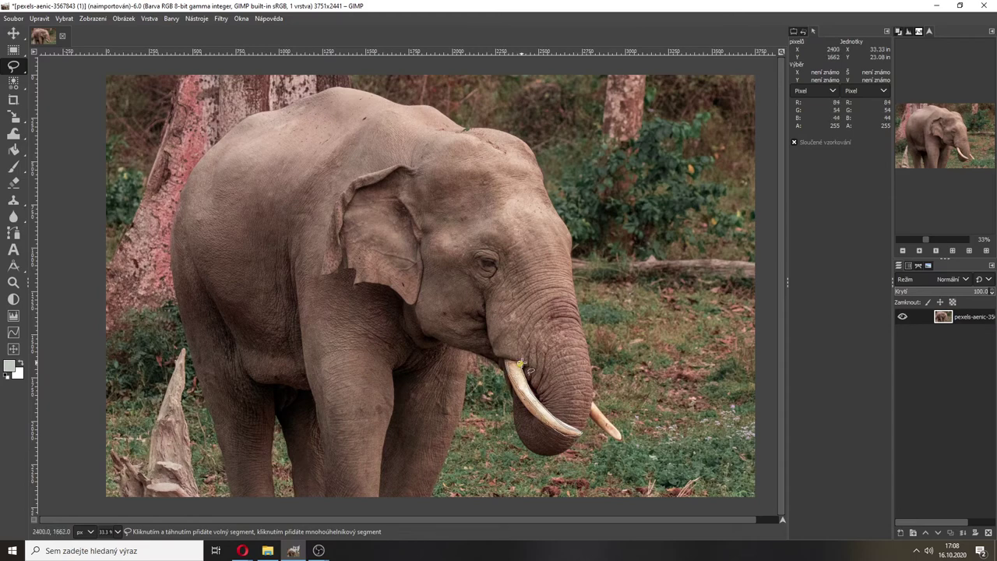
key("Return")
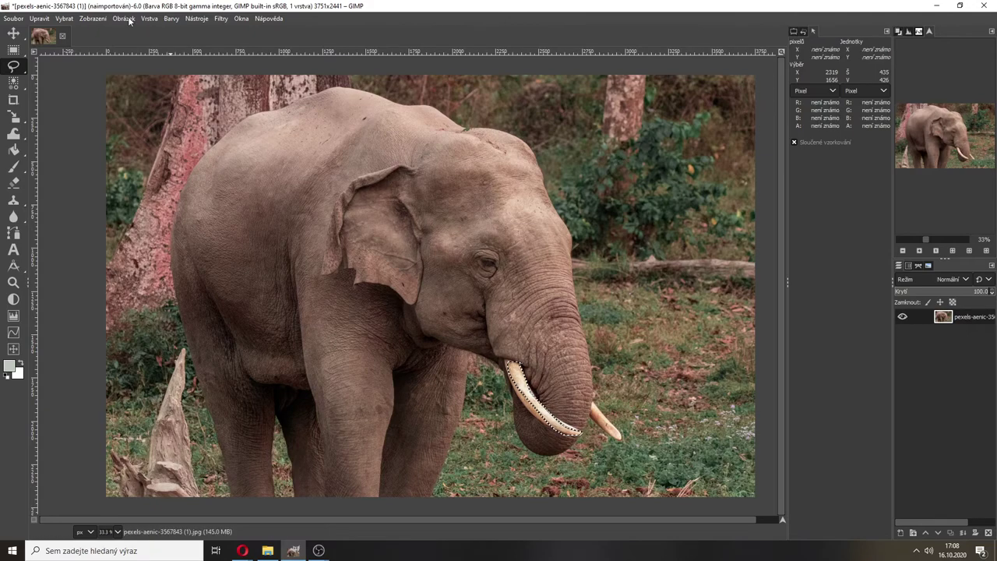
Try Color Balance on the selected tusk with cyan-red 57.4 and magenta-green 41.6, and cancel the adjustment.
left_click(171, 18)
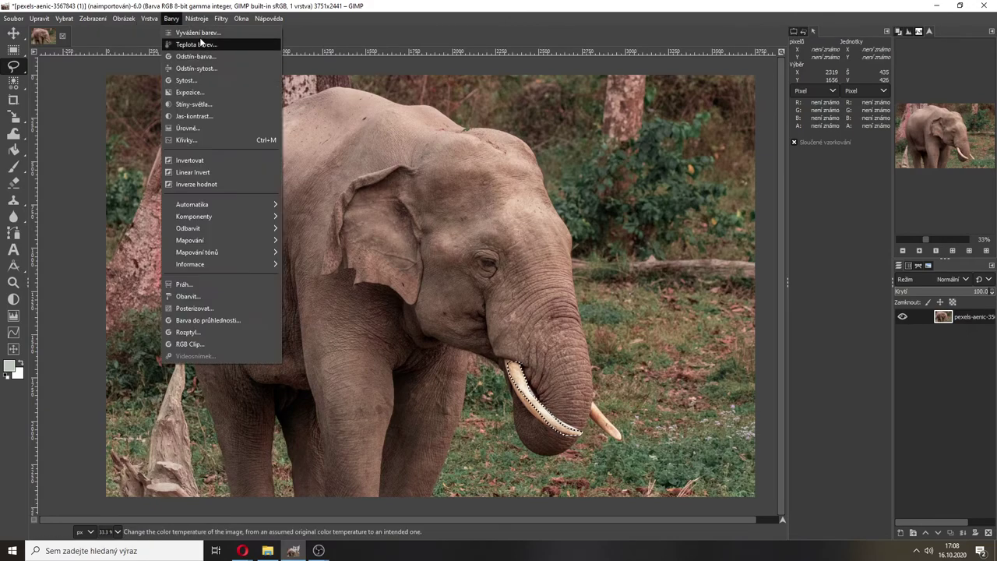
left_click(199, 36)
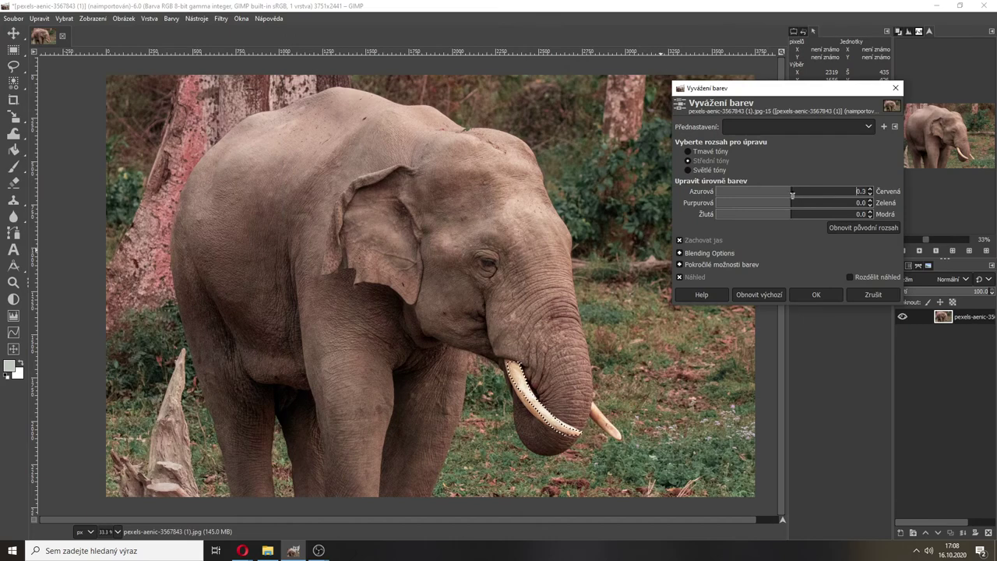
left_click_drag(792, 193, 820, 203)
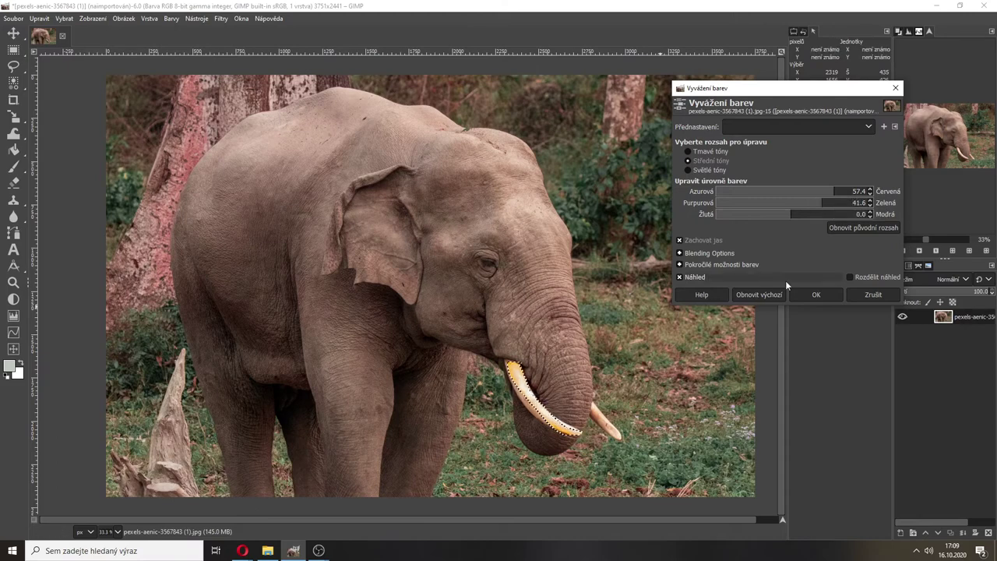
left_click(870, 296)
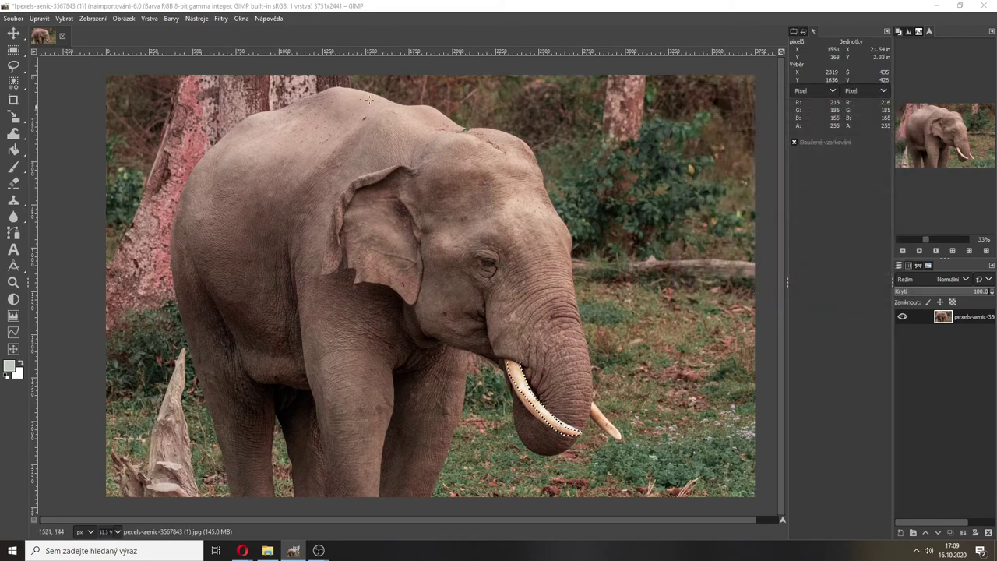
Clear the tusk selection and warm the whole photo with Color Temperature, using original temperature 6124.1 and a higher intended temperature.
left_click(166, 19)
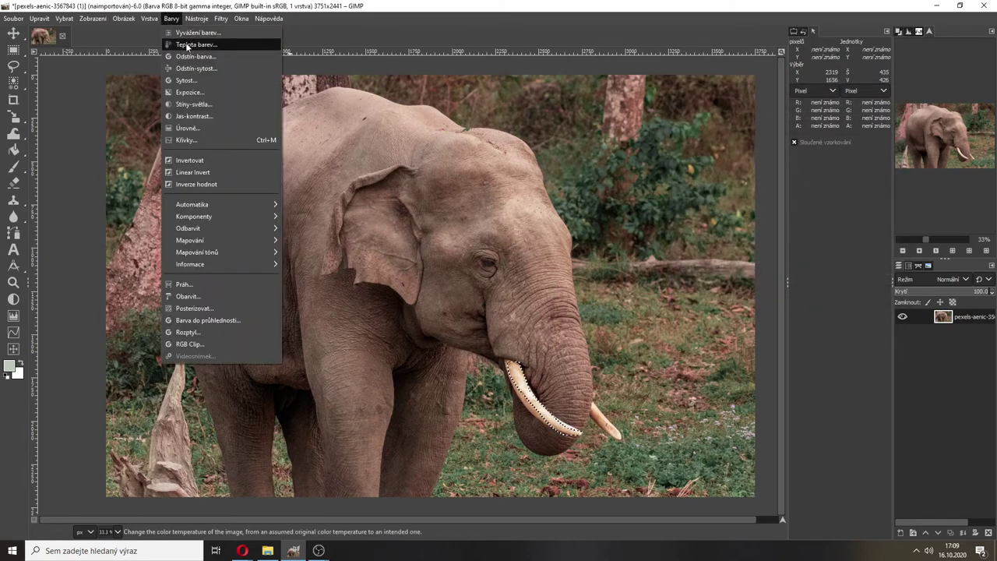
left_click(436, 162)
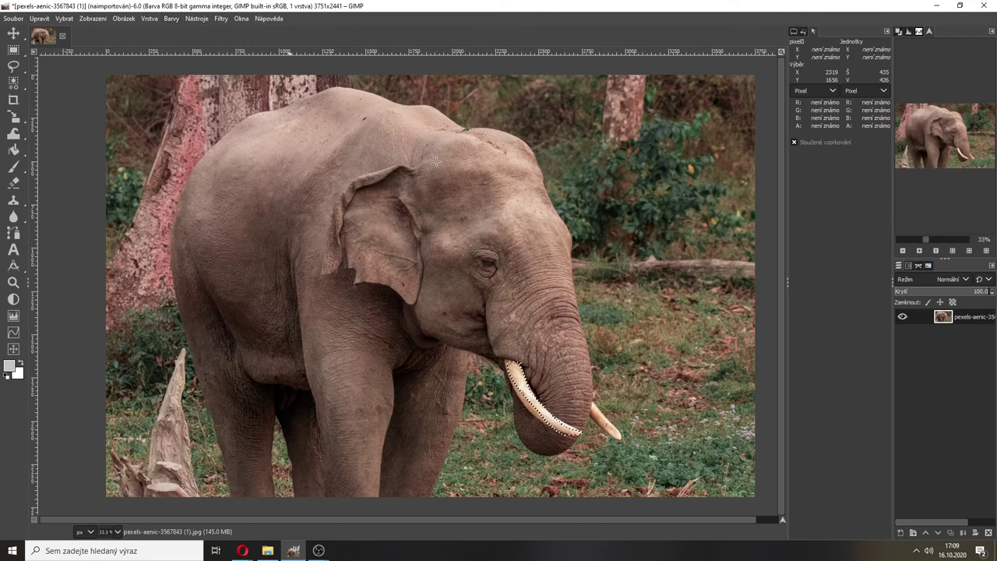
left_click(166, 21)
left_click(187, 48)
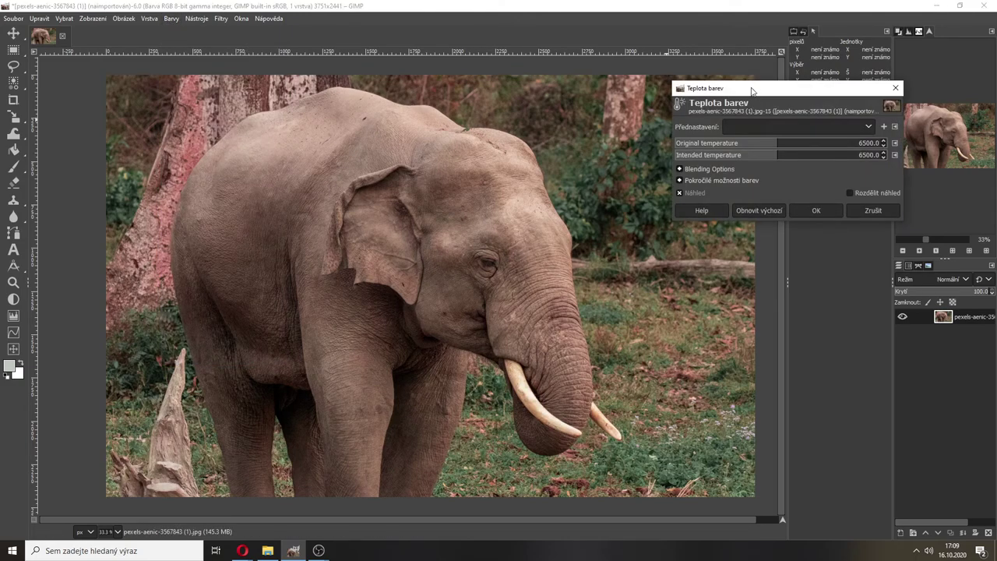
left_click_drag(742, 92, 699, 124)
left_click_drag(736, 178, 658, 177)
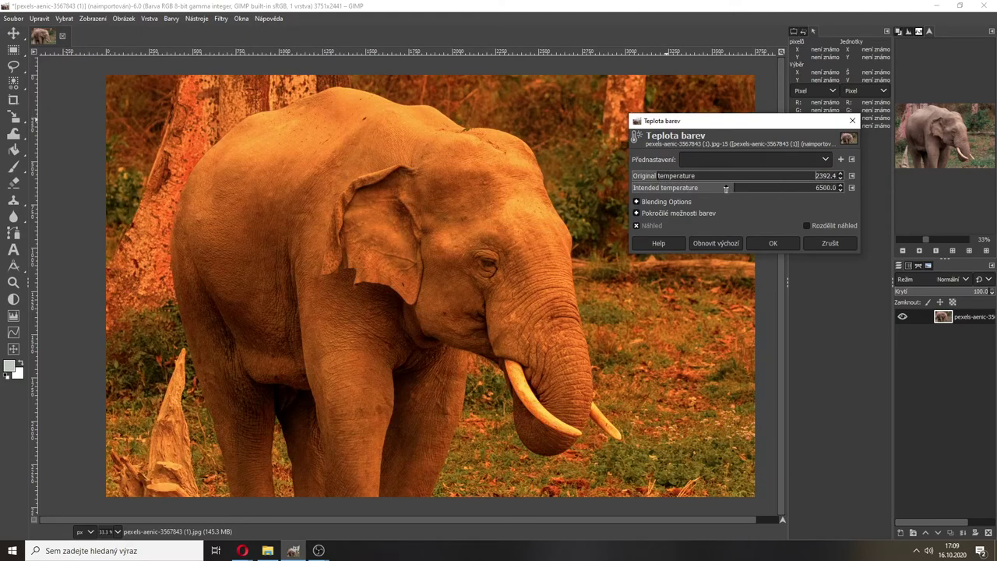
left_click_drag(731, 189, 787, 188)
left_click(728, 178)
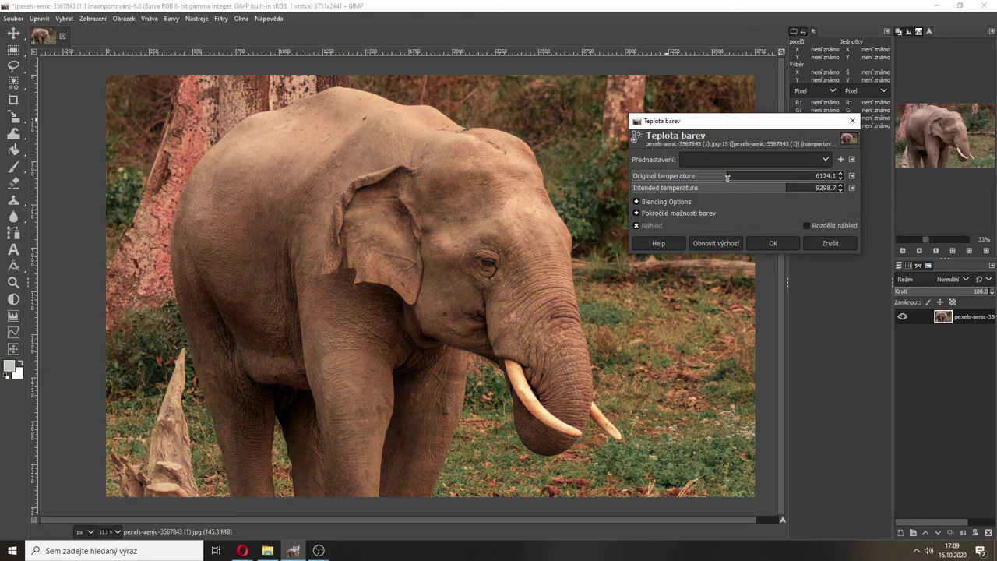
left_click_drag(777, 195, 827, 192)
left_click(773, 243)
Try Hue-Chroma on the photo with hue 24.86, chroma -8.57 and lightness 12.86, and cancel the adjustment.
left_click(171, 17)
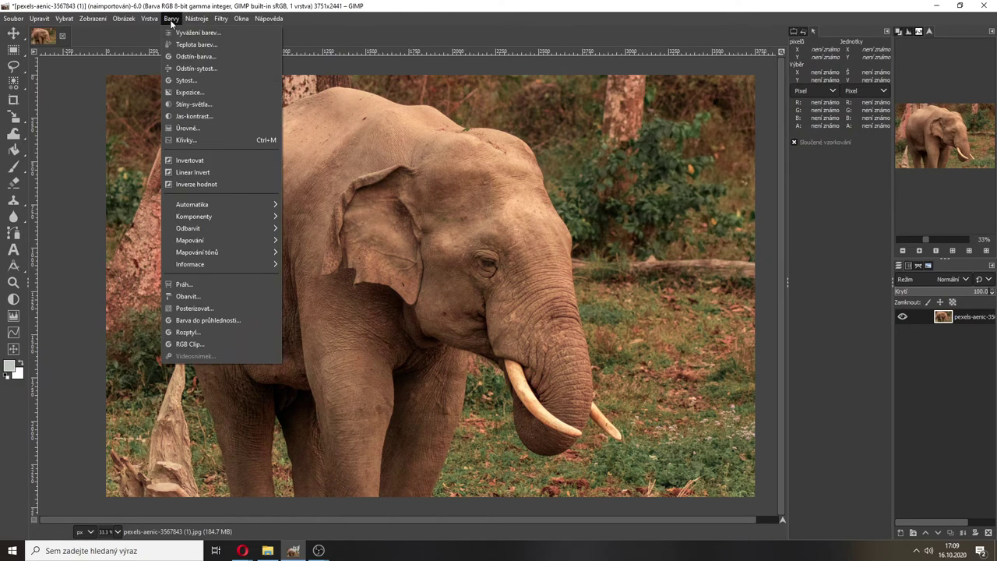
left_click(191, 57)
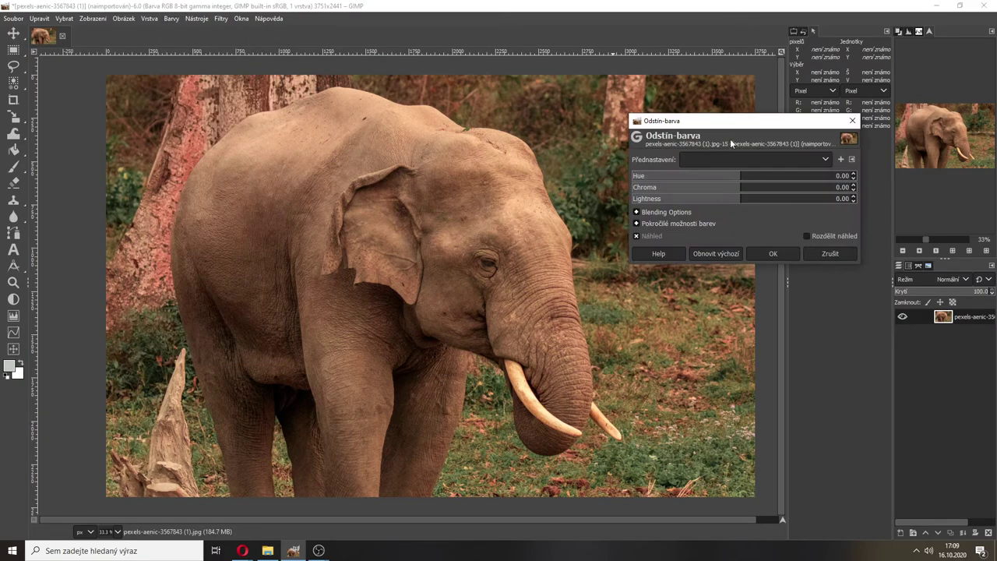
left_click_drag(700, 127, 632, 129)
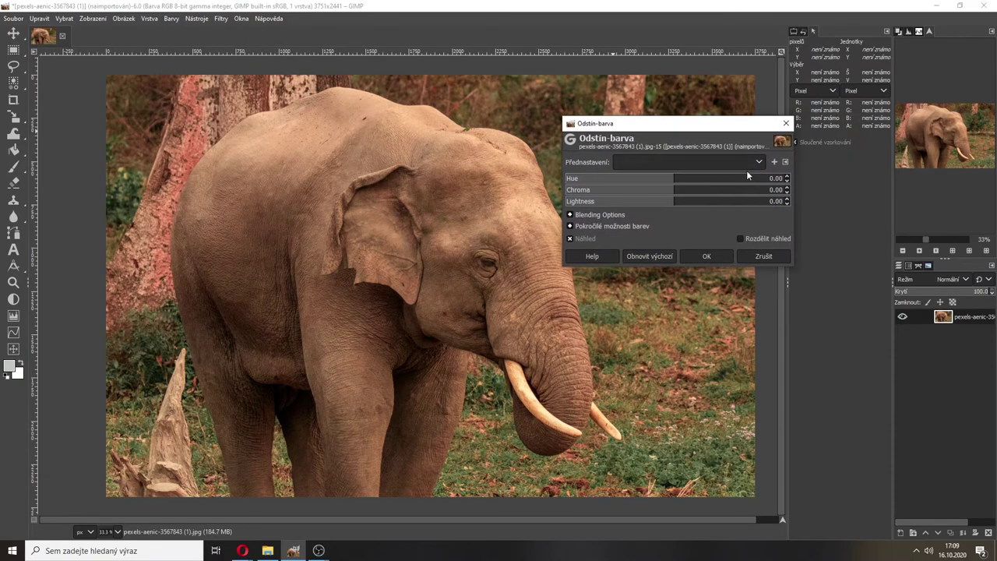
left_click_drag(680, 178, 688, 201)
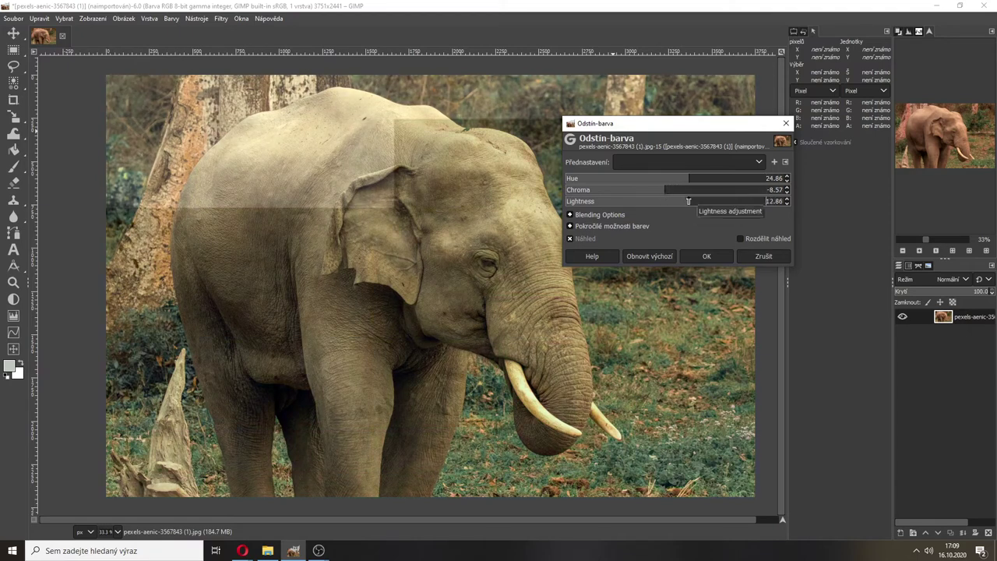
left_click(620, 227)
left_click(619, 225)
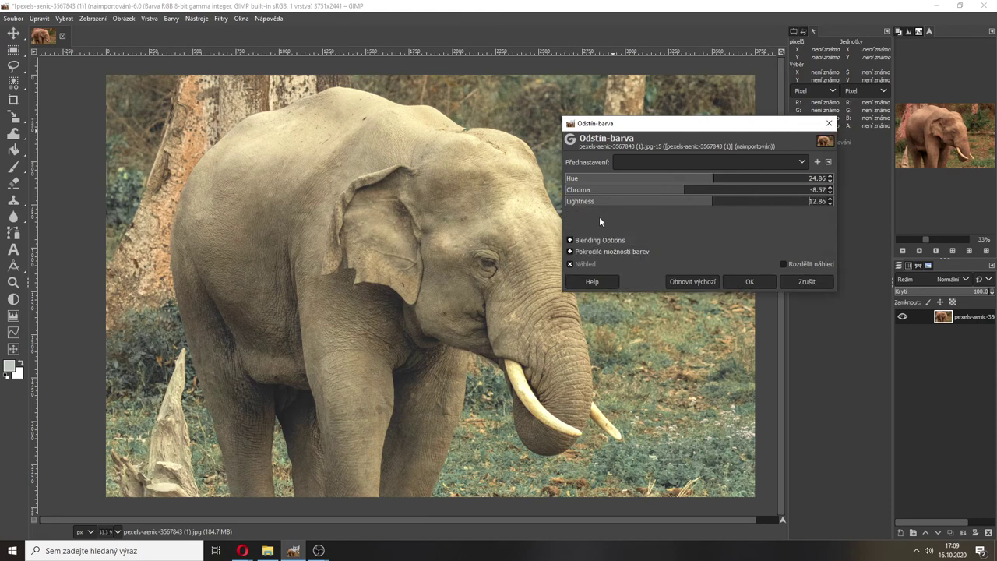
left_click(797, 279)
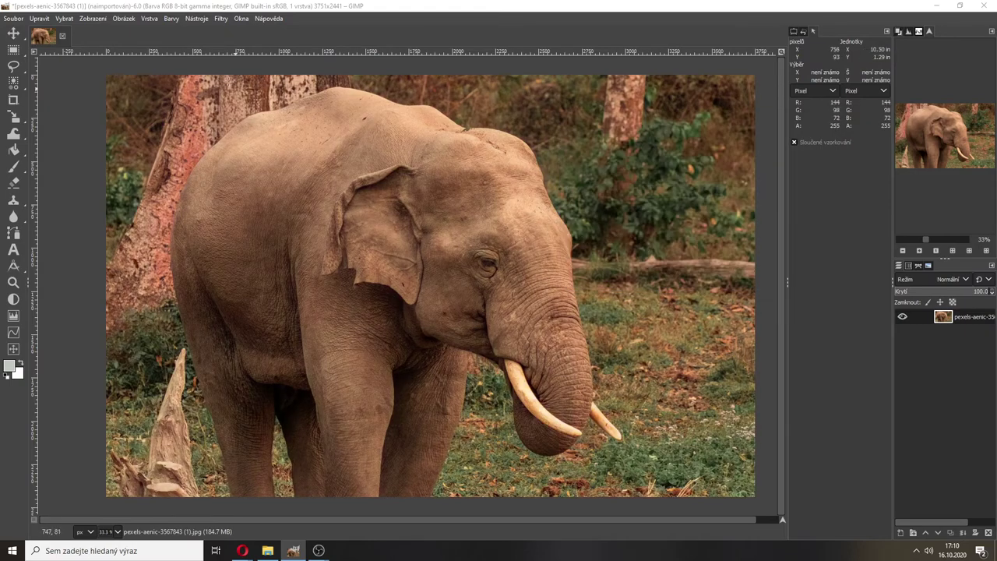
Start a Hue-Saturation adjustment and shift the hue of the red primary colour to 53.5.
left_click(171, 18)
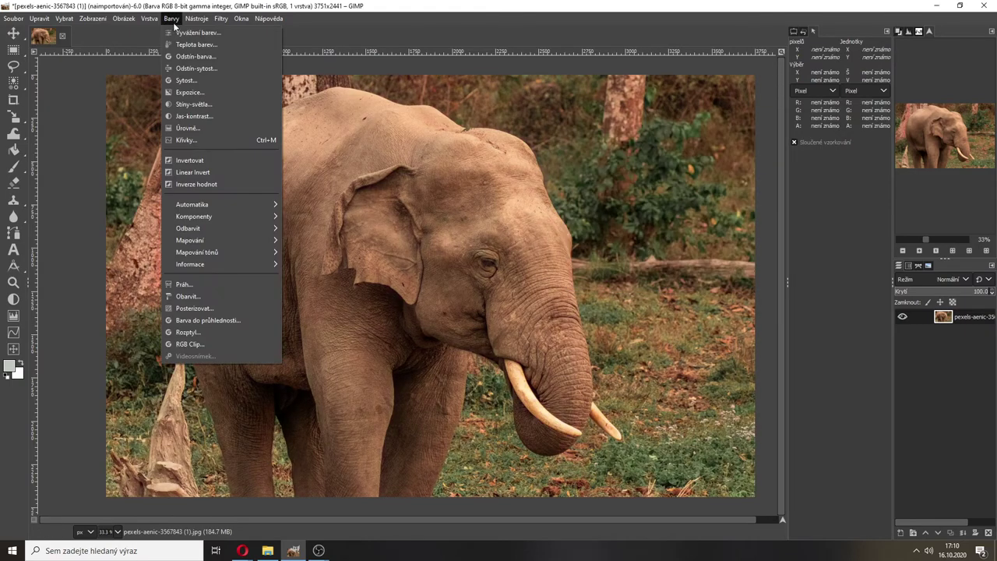
left_click(195, 69)
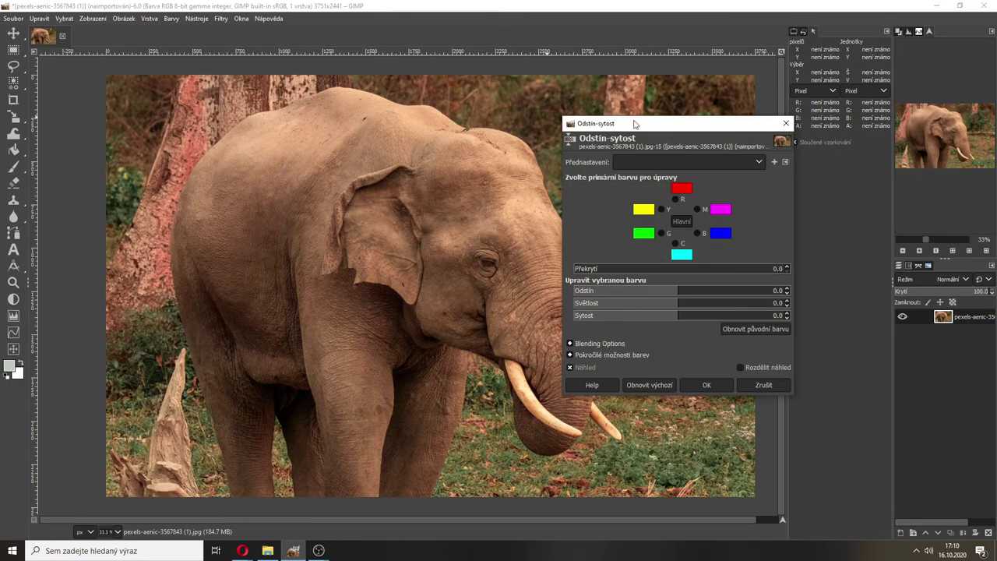
left_click(677, 198)
left_click(686, 290)
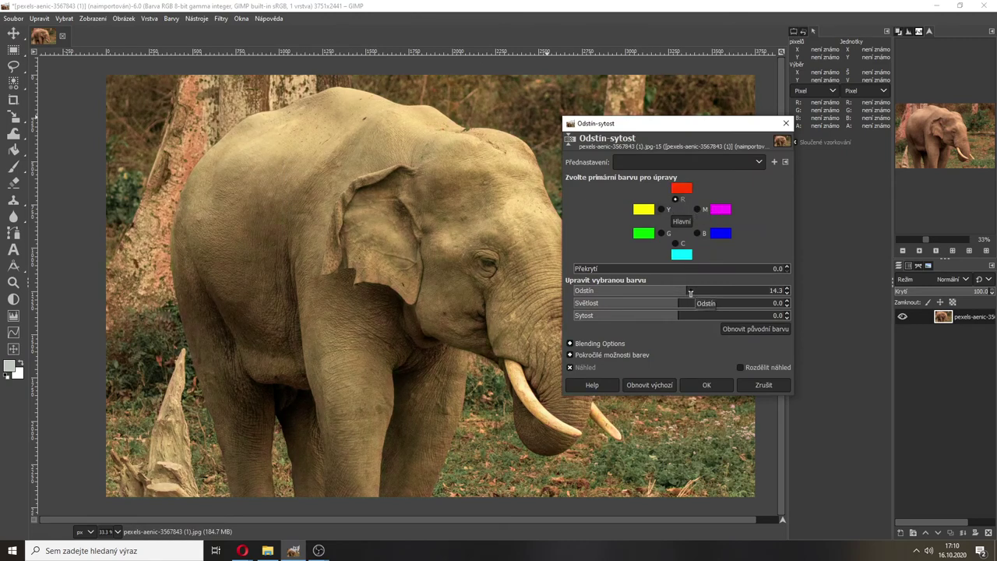
scroll(690, 292, "up", 6)
left_click_drag(691, 290, 695, 291)
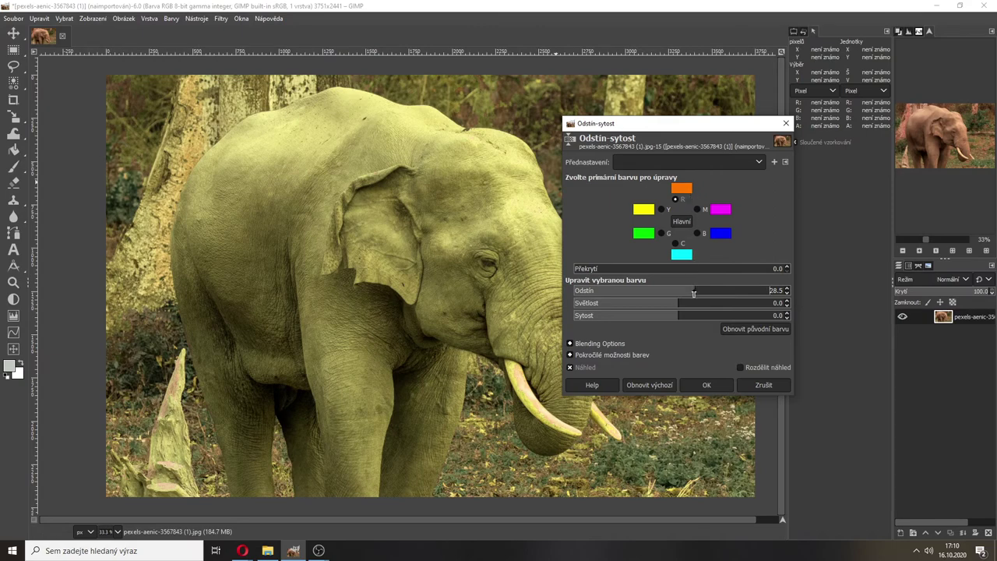
mouse_move(692, 291)
left_mouse_down()
mouse_move(639, 291)
mouse_move(709, 286)
left_mouse_up()
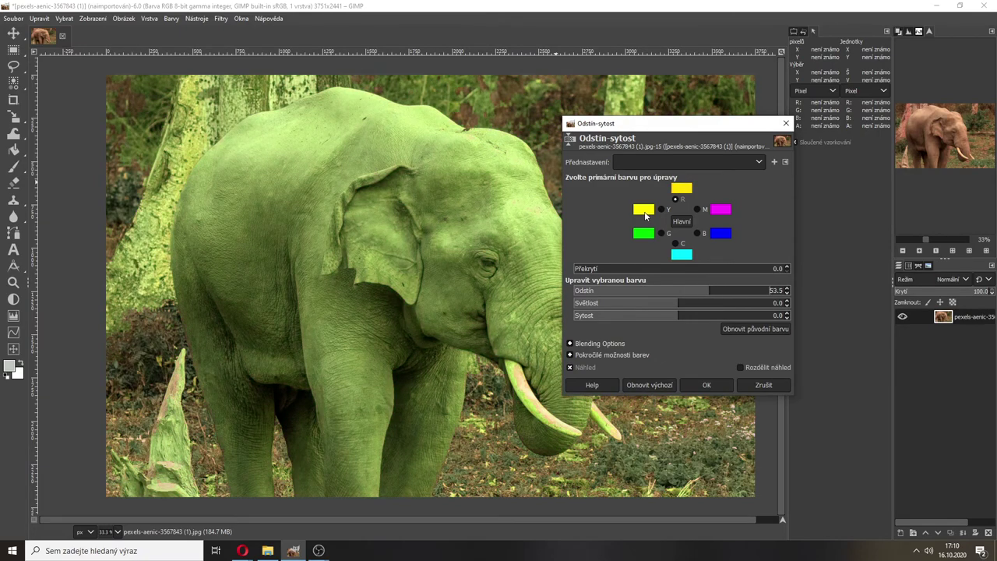
Try hue 33.0, lightness -100 and saturation 100 on the master range of Hue-Saturation, and cancel the adjustment.
left_click(683, 222)
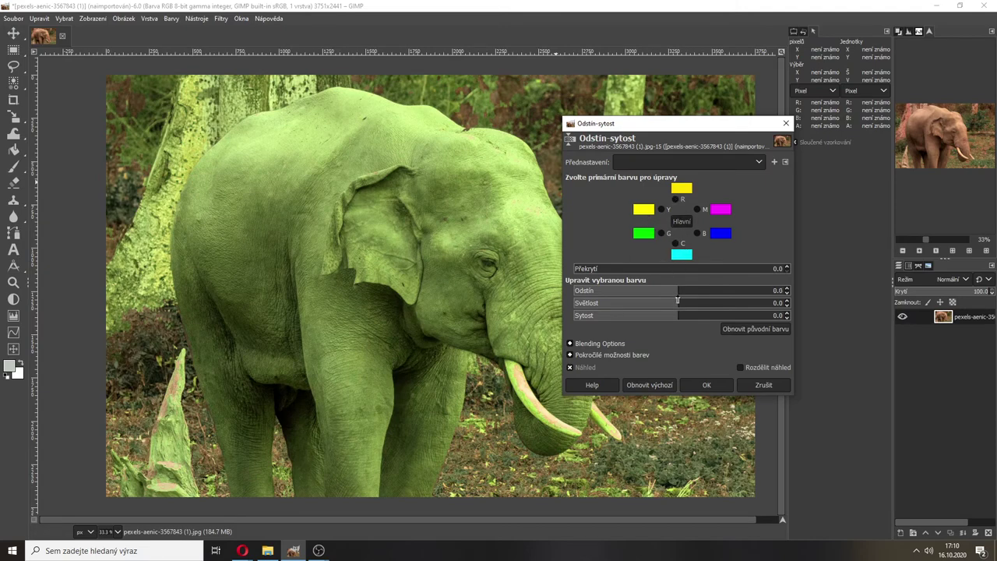
left_click_drag(677, 296, 826, 316)
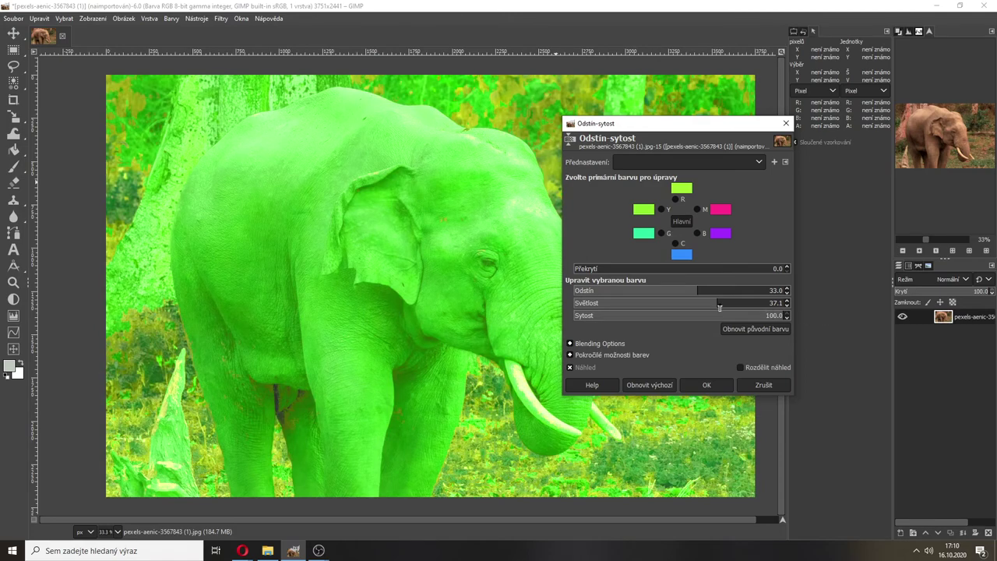
left_click_drag(719, 305, 617, 305)
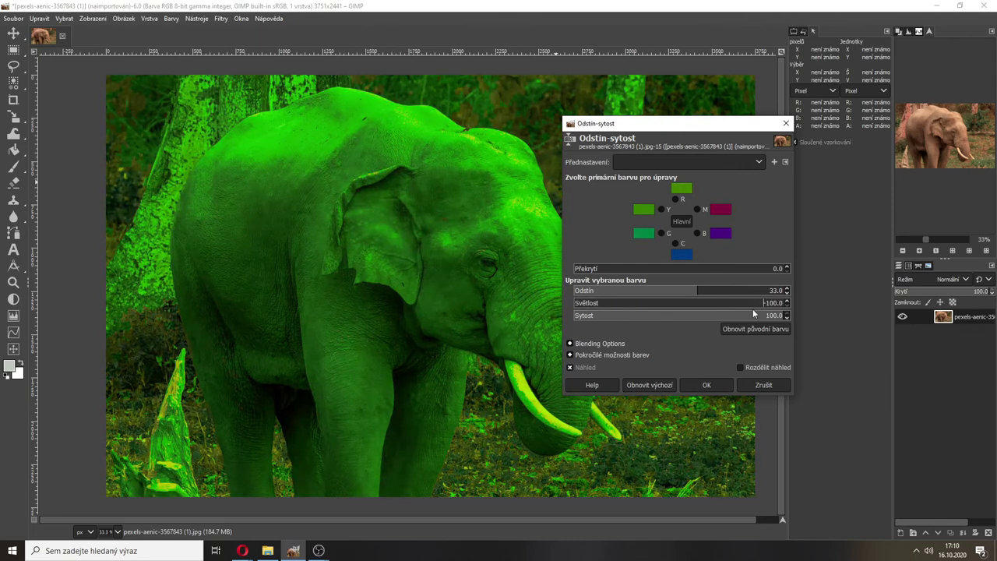
left_click(753, 314)
left_click_drag(630, 125, 600, 116)
left_click(719, 377)
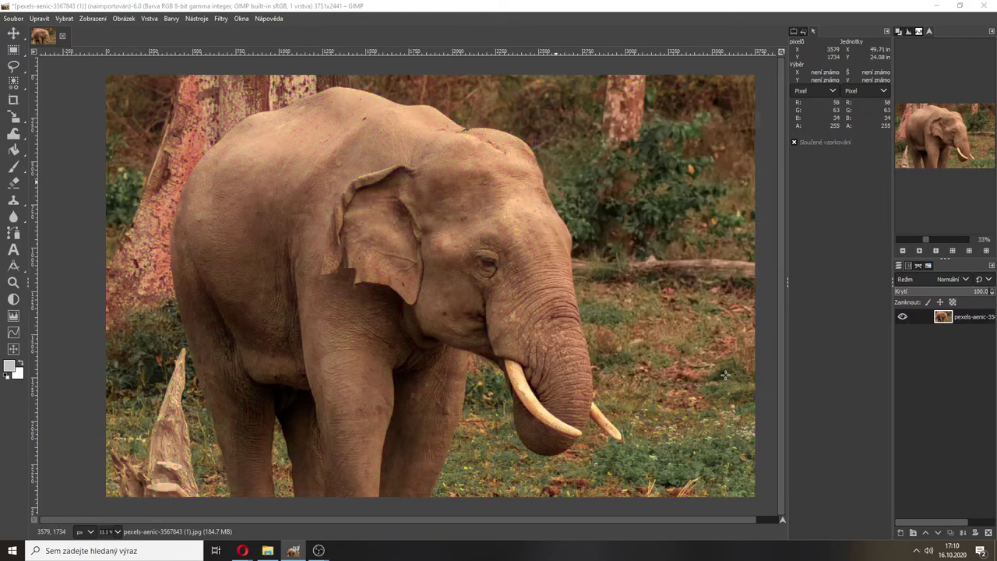
Try higher and lower Saturation scales on the whole photo, and dismiss the adjustment without applying it.
left_click(123, 19)
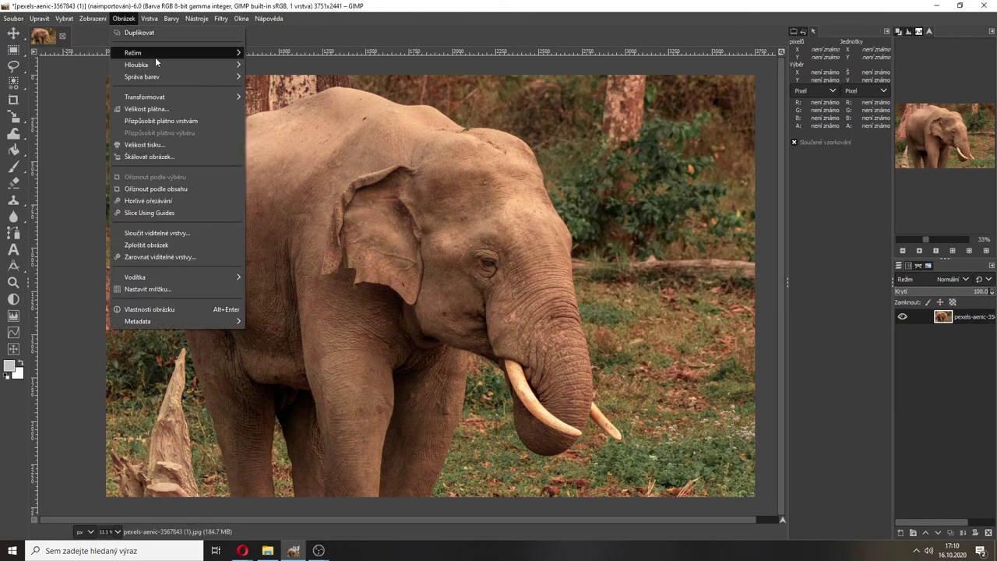
mouse_move(172, 22)
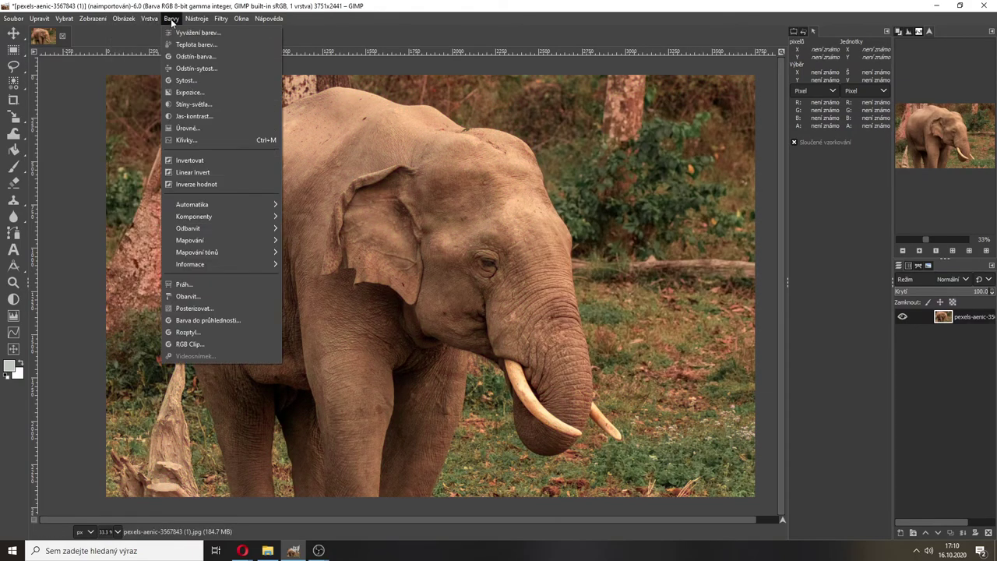
left_click(201, 82)
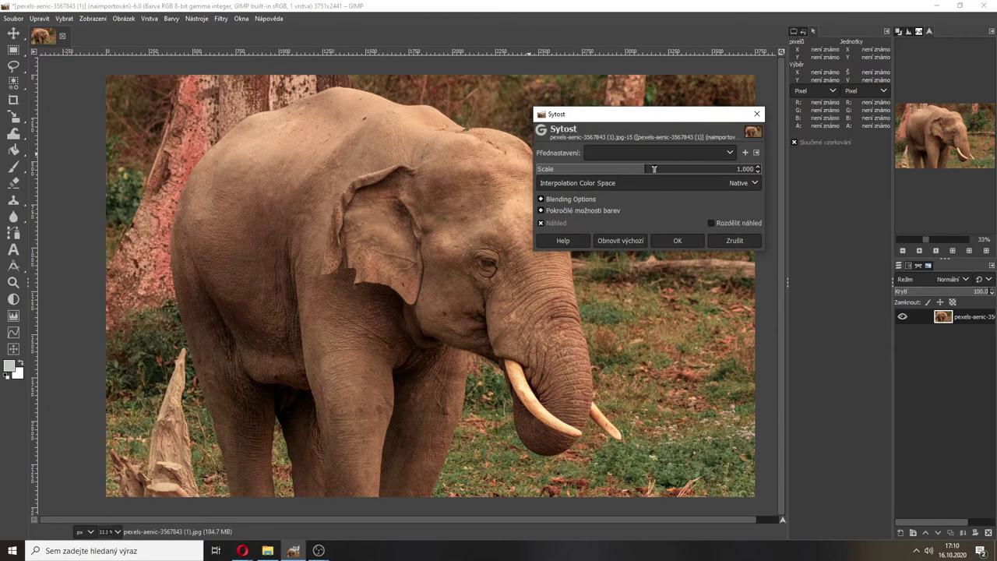
left_click_drag(654, 169, 674, 168)
left_click_drag(684, 172, 554, 169)
left_click_drag(585, 168, 638, 168)
left_click(757, 115)
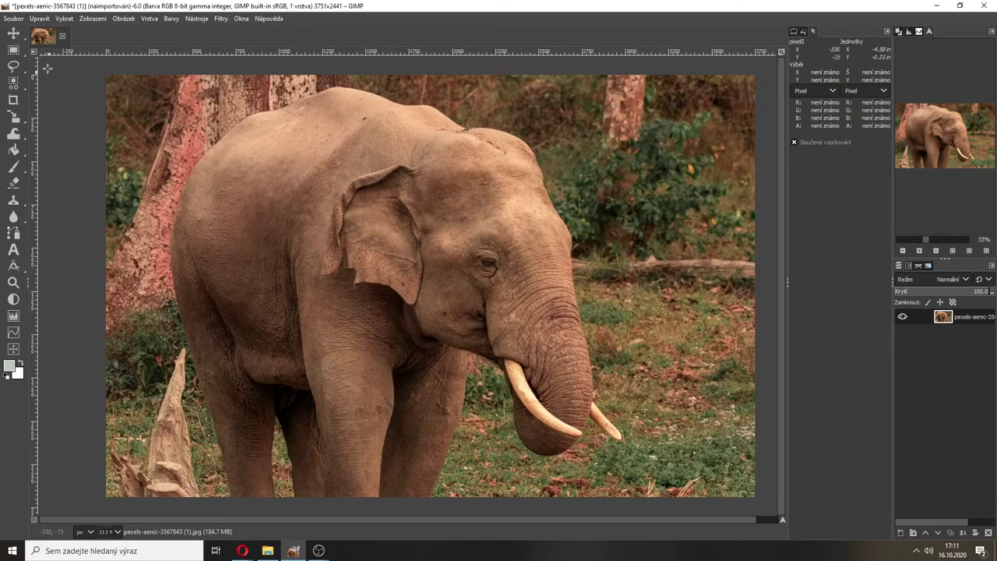
Outline the elephant's ear with the Free Select tool and commit the selection.
left_click(13, 65)
mouse_move(427, 175)
left_mouse_down()
mouse_move(382, 161)
mouse_move(330, 205)
mouse_move(362, 273)
mouse_move(428, 293)
mouse_move(462, 237)
mouse_move(443, 180)
mouse_move(416, 167)
left_mouse_up()
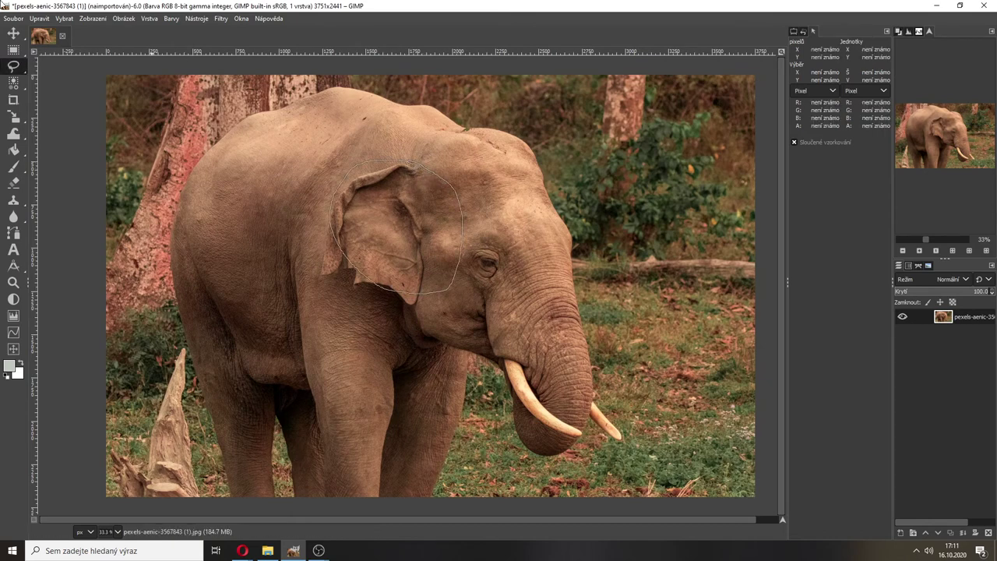
left_click(411, 212)
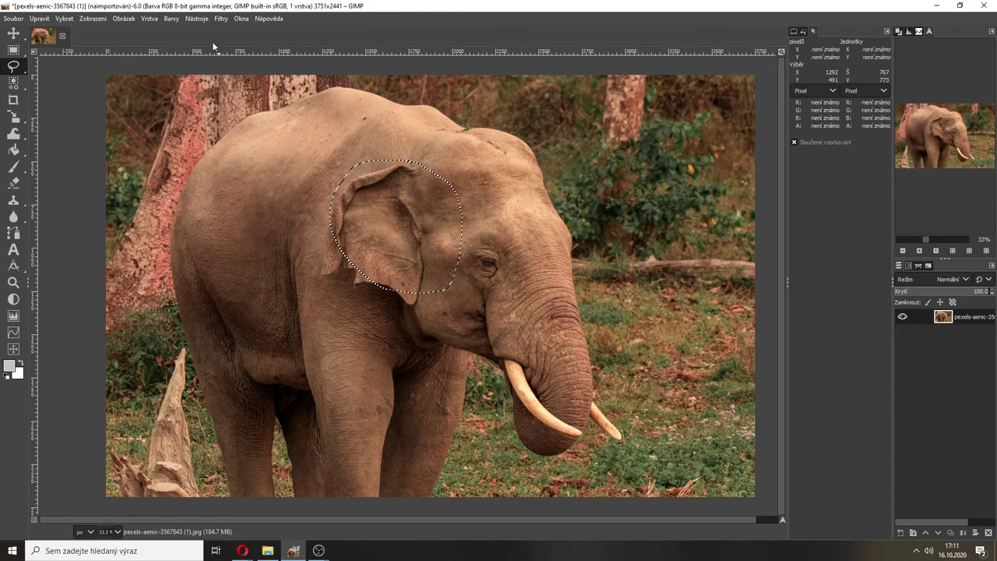
Apply Saturation with scale 1.567 to the selected ear, clear the selection, and undo back to the unmodified ear with its selection.
left_click(165, 19)
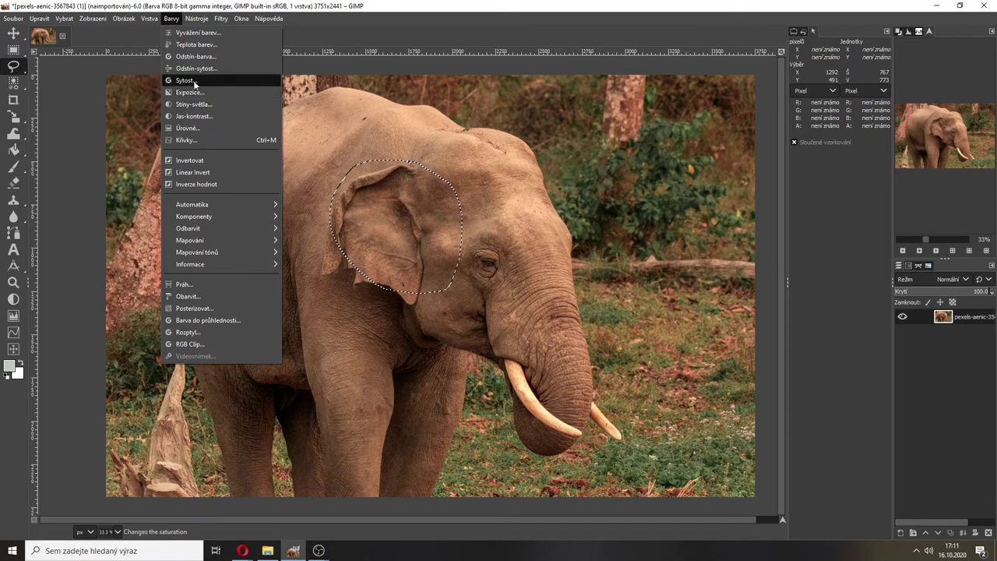
left_click(186, 80)
left_click_drag(647, 169, 708, 170)
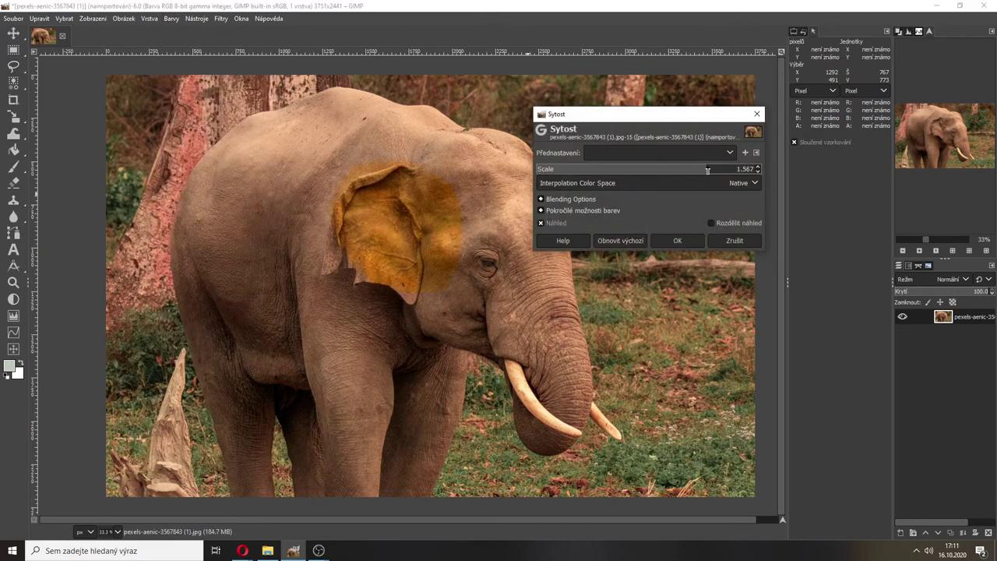
left_click(678, 241)
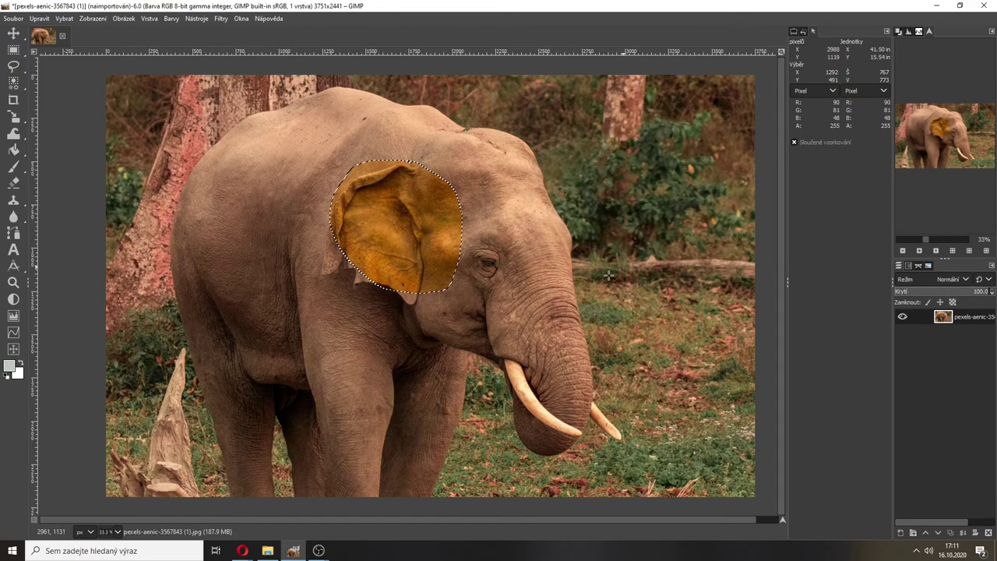
key("ctrl+shift+a")
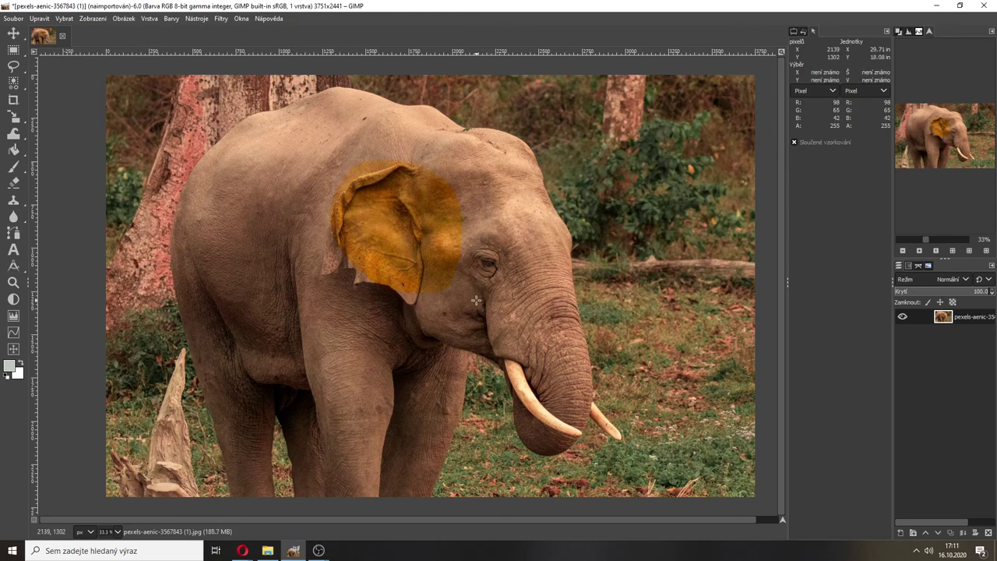
key("ctrl+z")
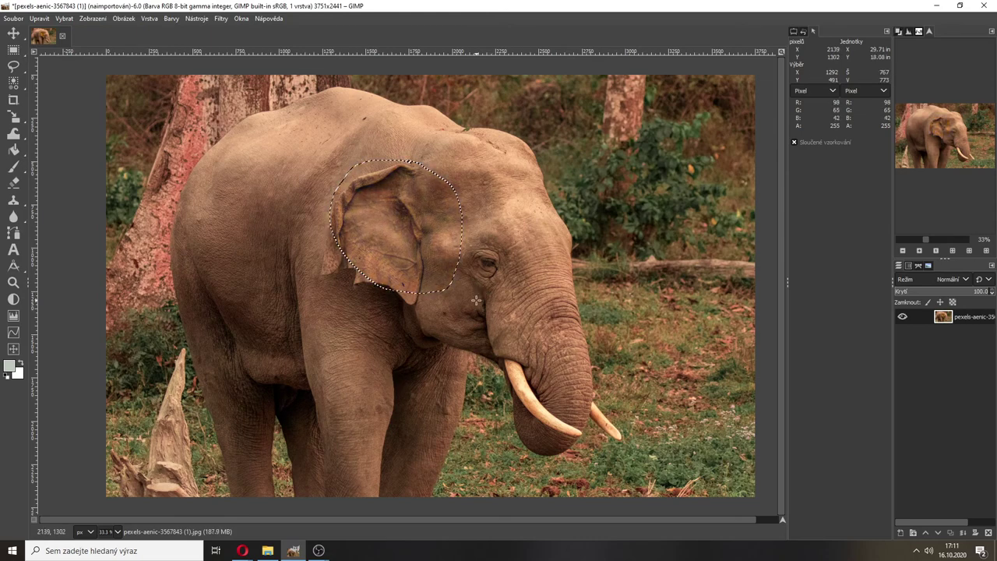
Start Colorize on the selected ear and try replacement colours sampled from different spots in the photo.
left_click(124, 18)
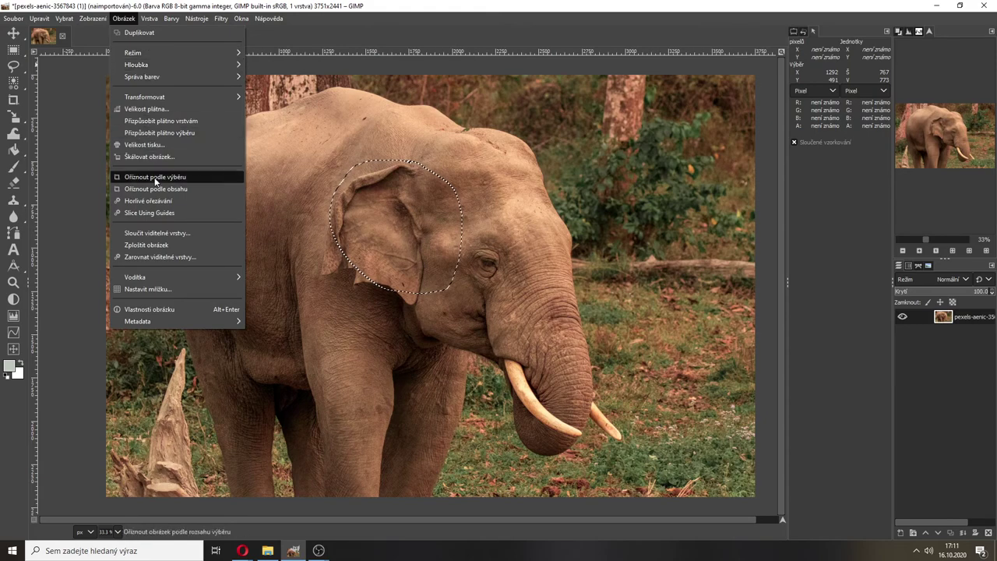
left_click(147, 20)
left_click(169, 21)
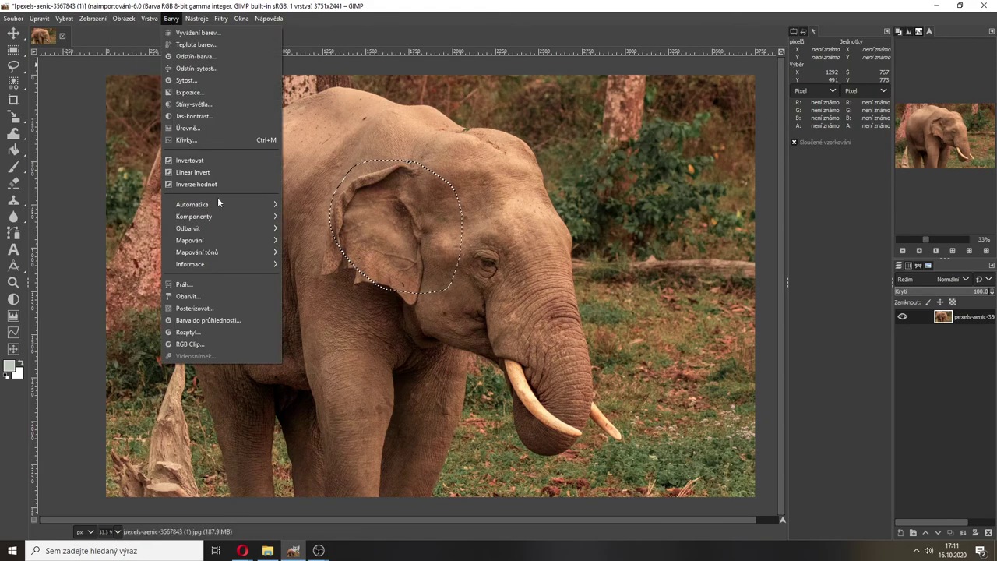
left_click(203, 296)
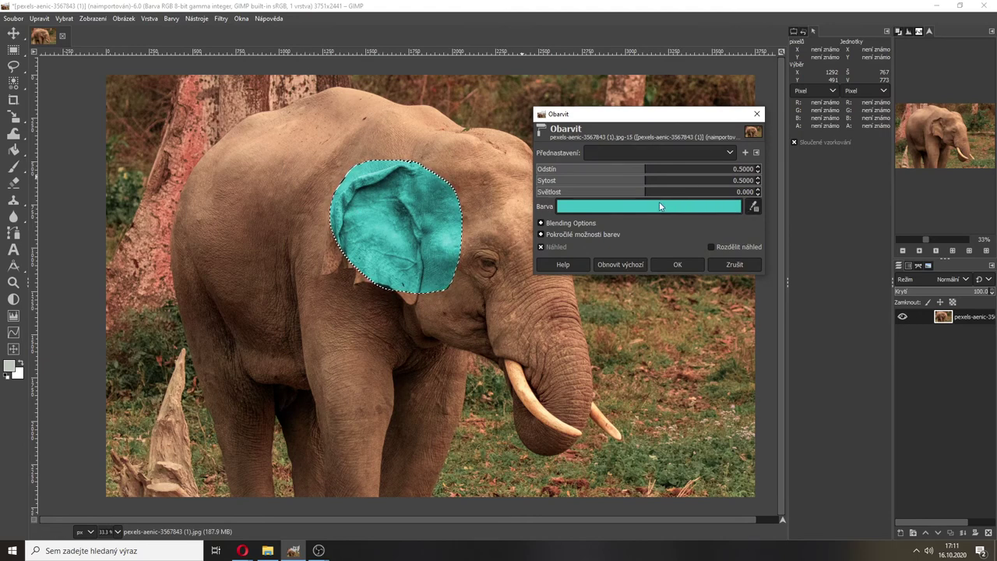
left_click(747, 212)
left_click(586, 371)
left_click(573, 365)
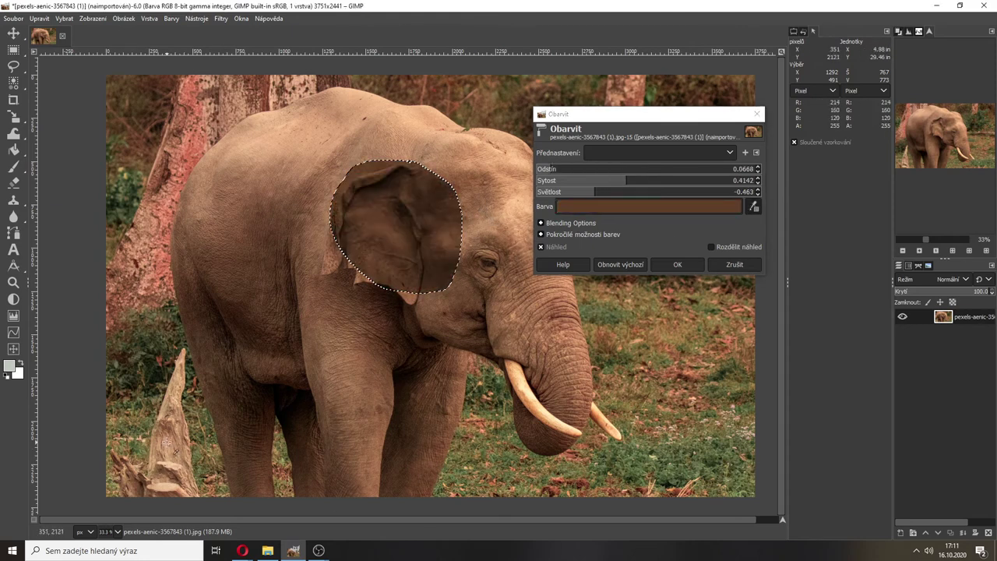
left_click(166, 209)
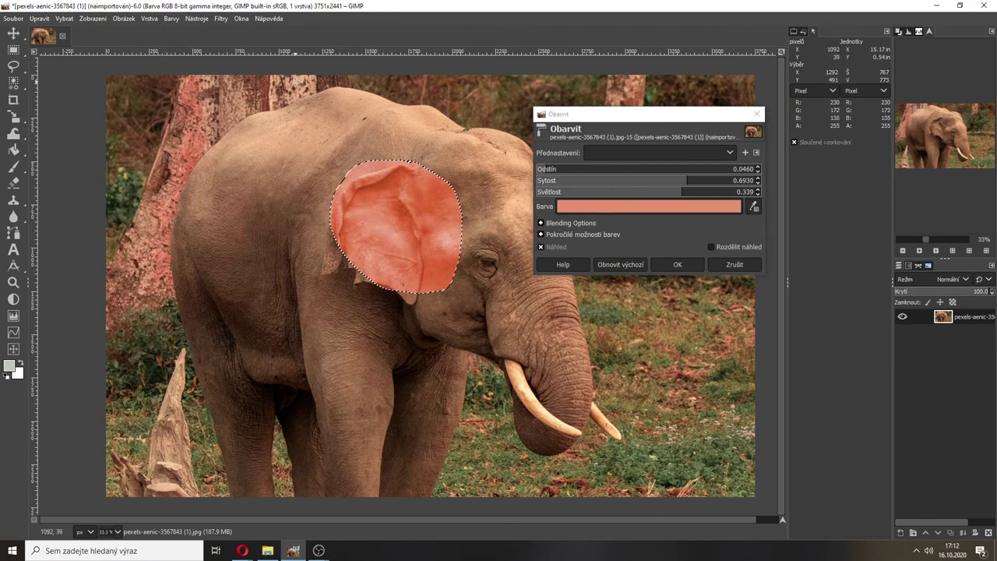
Sample a peach Colorize colour from the pale tree trunk, giving hue 0.0681, saturation 0.6771 and lightness 0.460, and move the dialog aside.
left_click(754, 205)
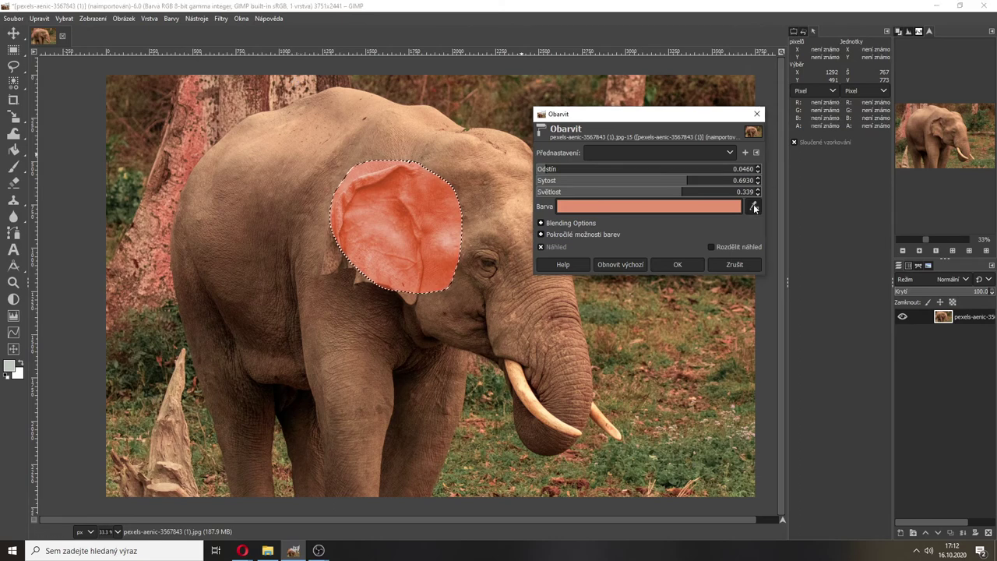
left_click(293, 86)
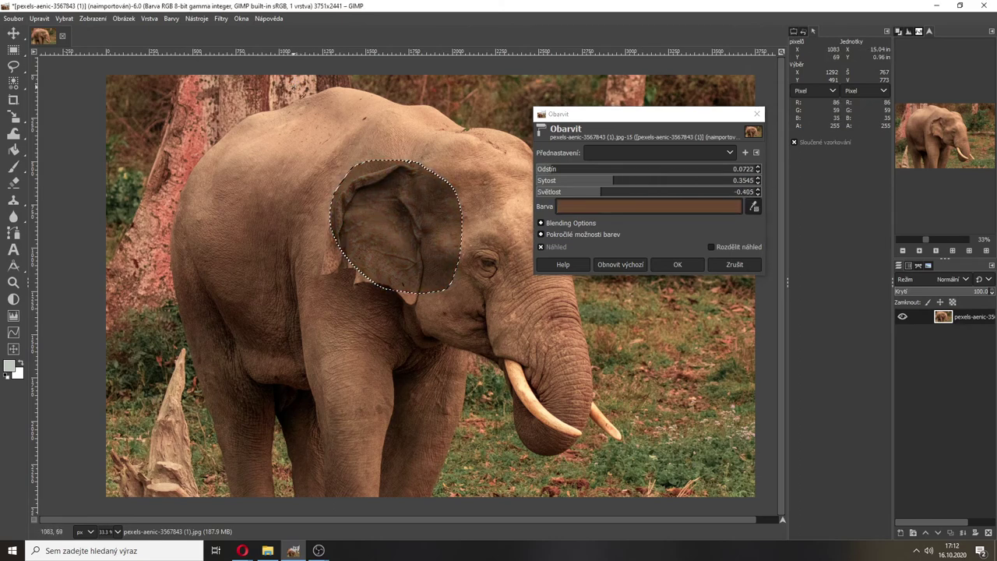
left_click(295, 84)
left_click(297, 80)
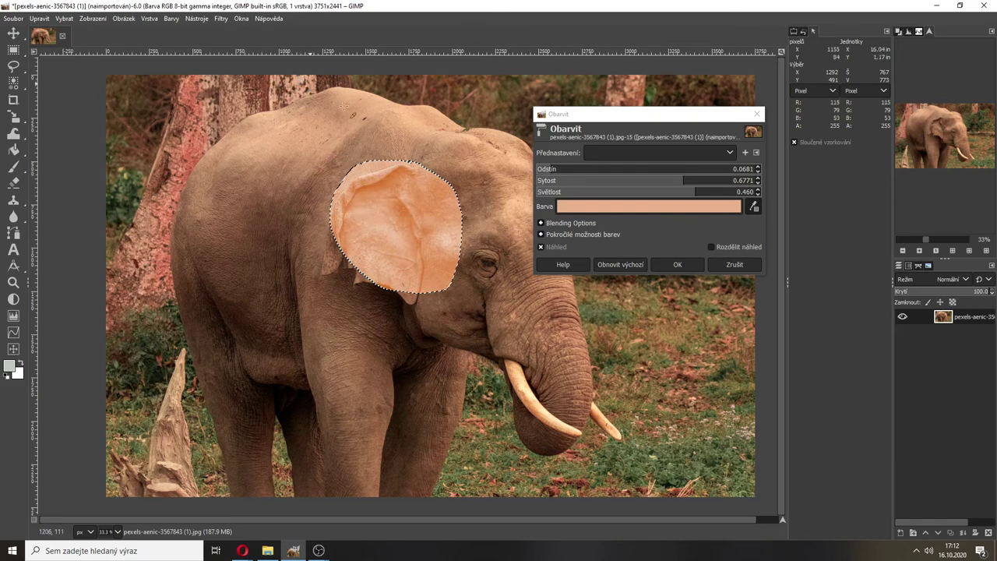
left_click_drag(651, 106, 220, 122)
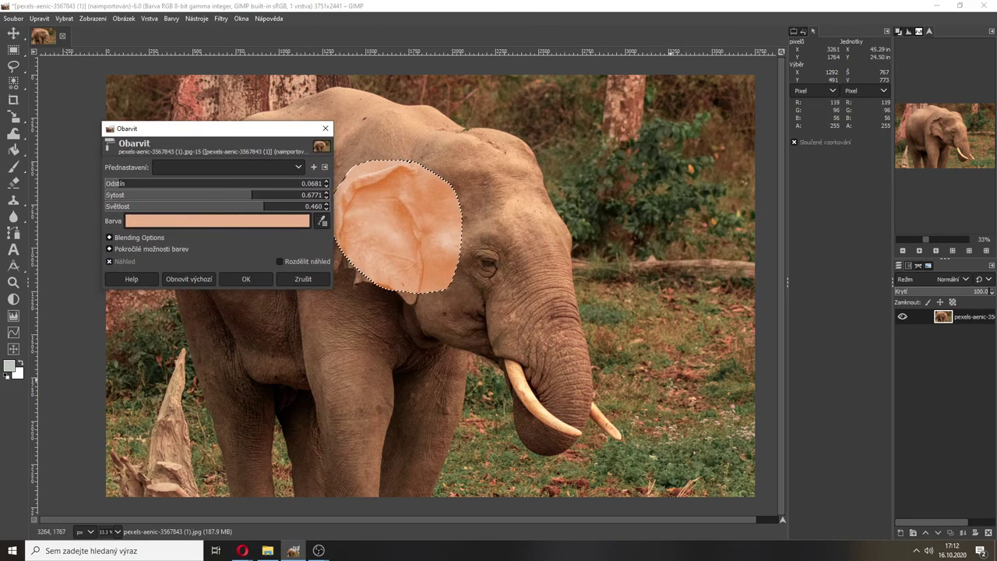
Try a green Colorize colour sampled from the grass, with hue 0.1751, saturation 0.2003 and lightness -0.349, on the selected ear, and cancel the adjustment.
left_click(321, 222)
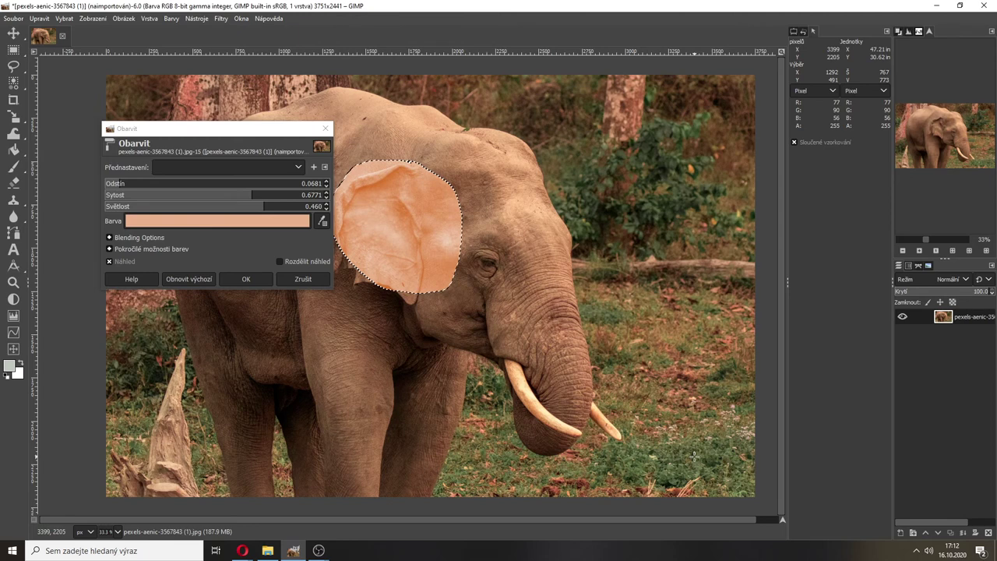
left_click(311, 225)
left_click(671, 449)
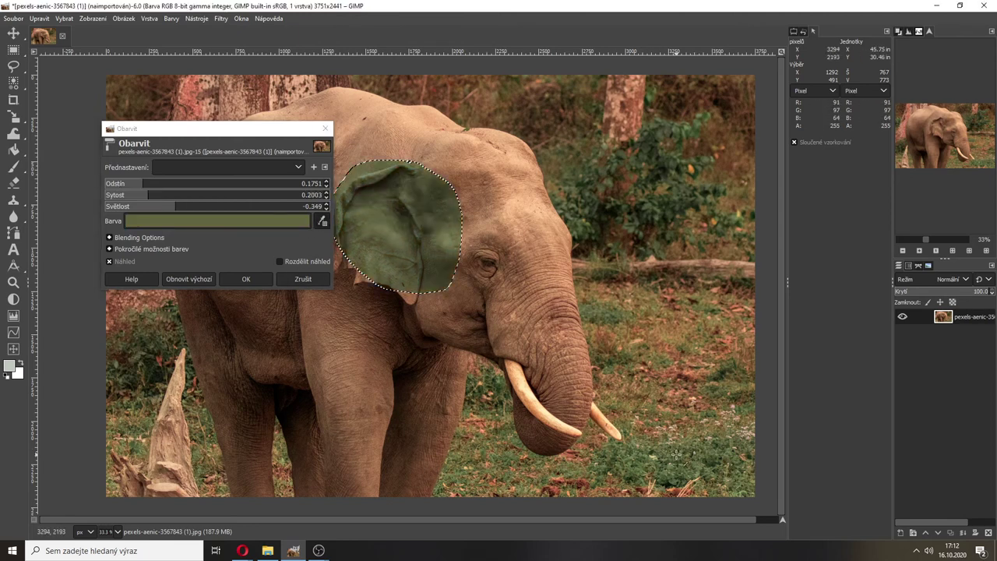
left_click_drag(246, 132, 647, 100)
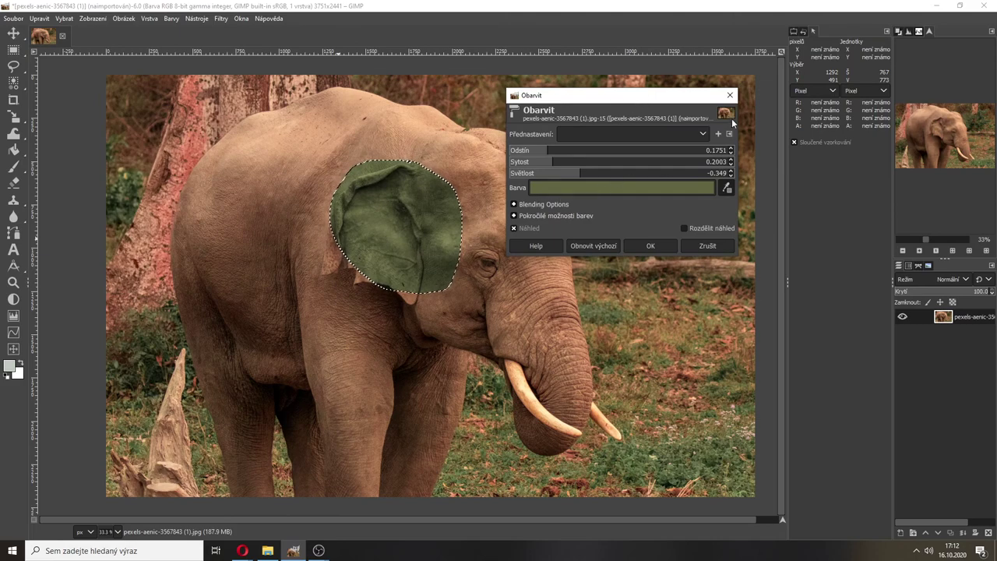
left_click(730, 95)
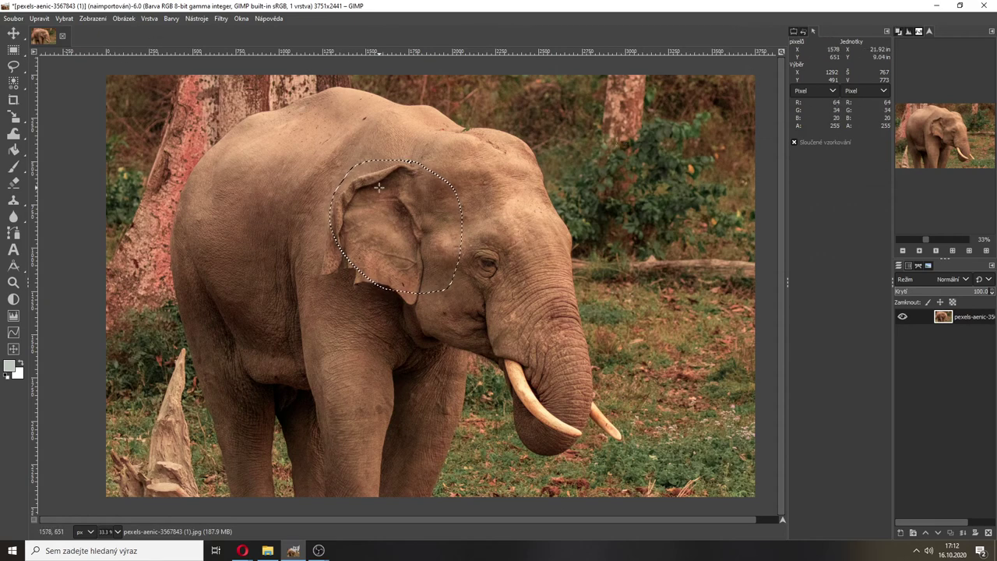
Clear the ear selection and review the colour depth options available for the image.
left_click(366, 167)
left_click(121, 18)
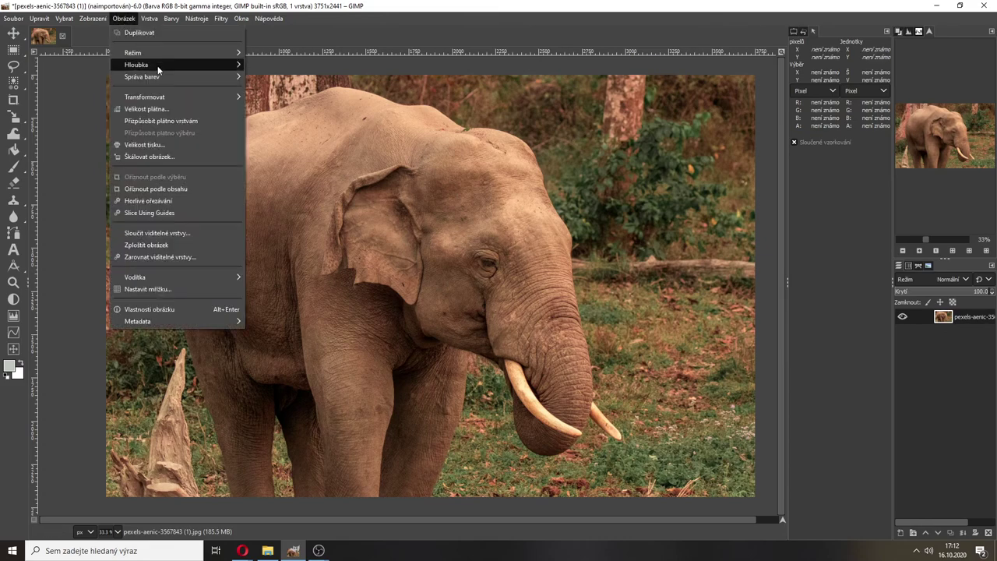
mouse_move(158, 67)
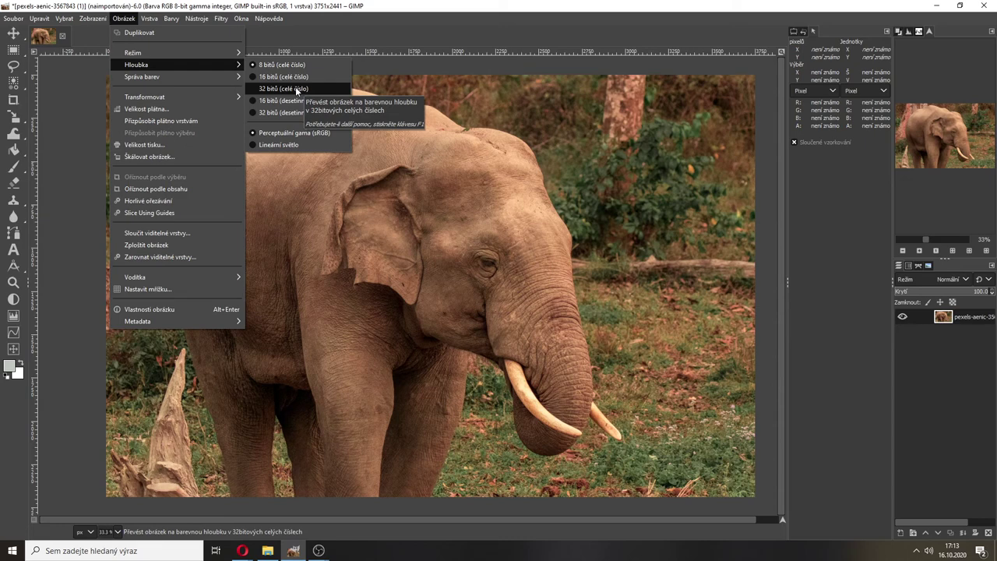
Start assigning a colour profile to the image and inspect the details of its current profile.
mouse_move(177, 80)
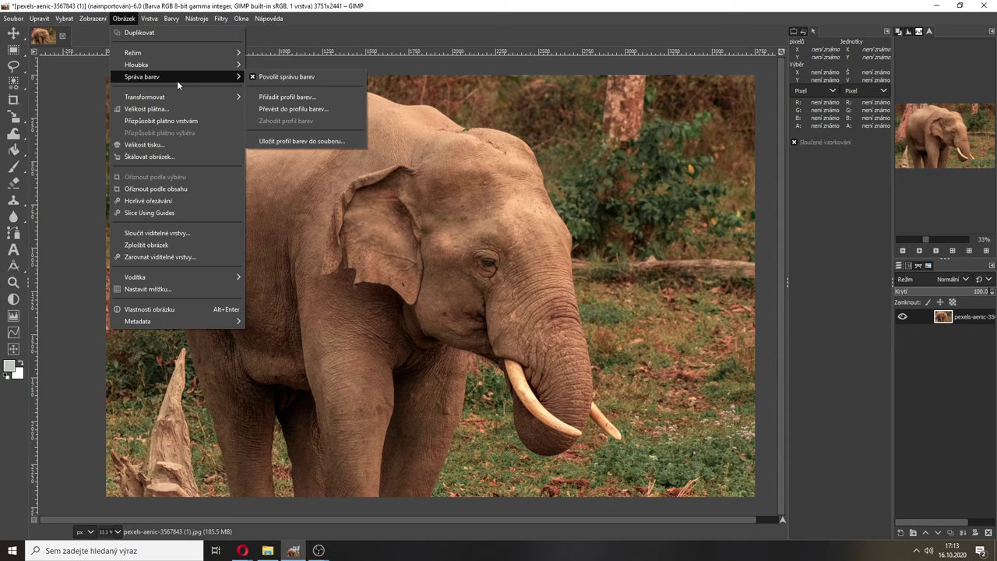
left_click(305, 96)
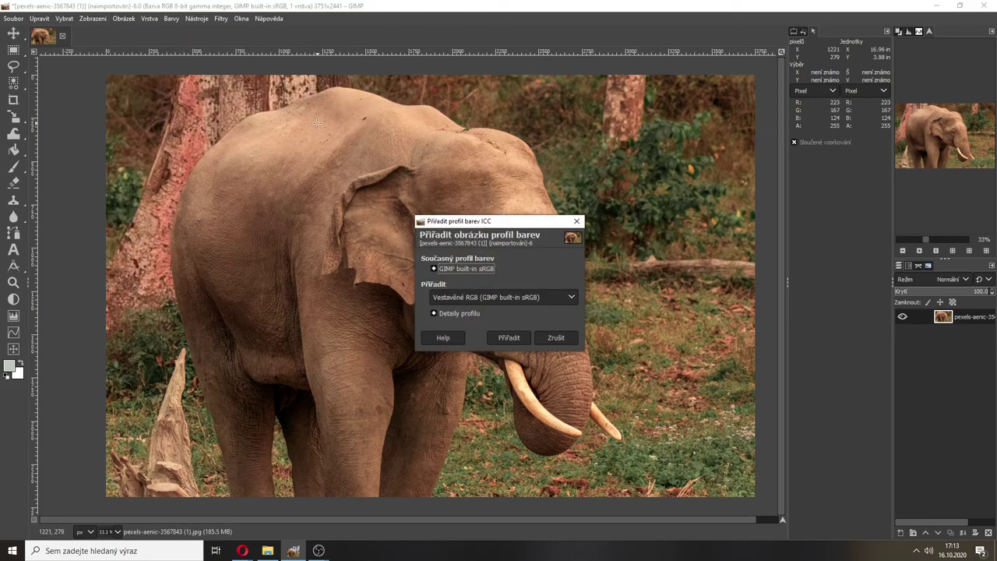
left_click_drag(458, 221, 442, 138)
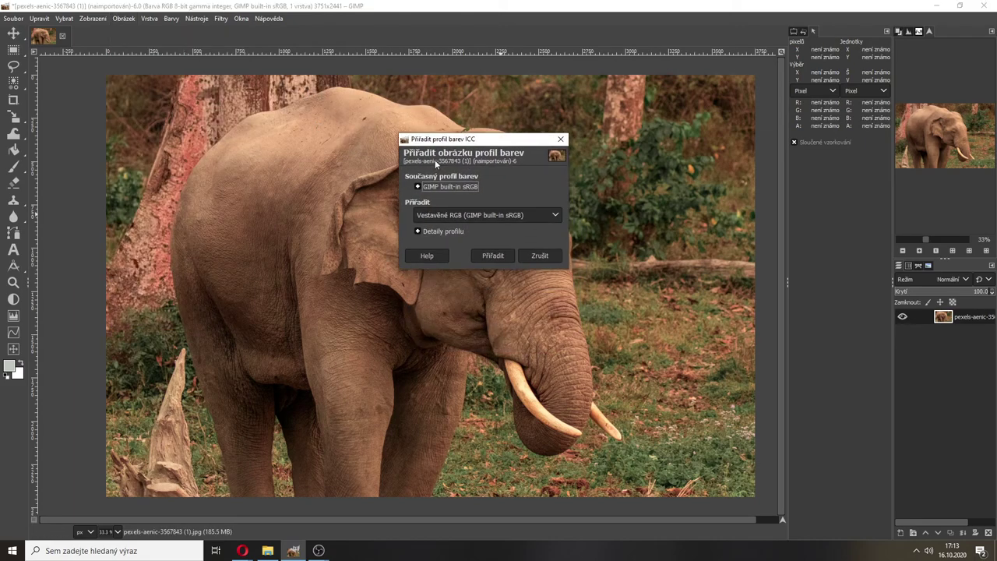
left_click(418, 187)
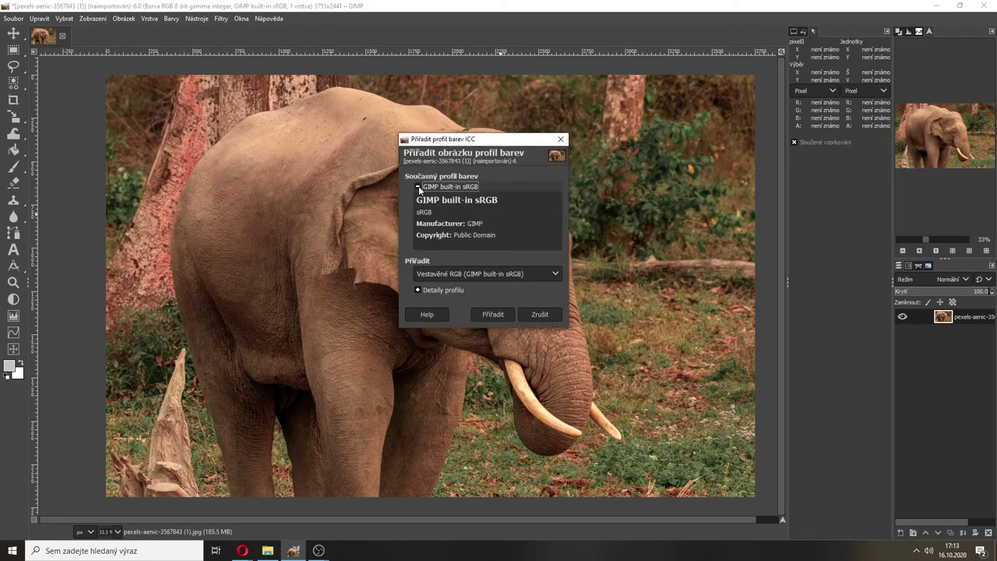
left_click(418, 187)
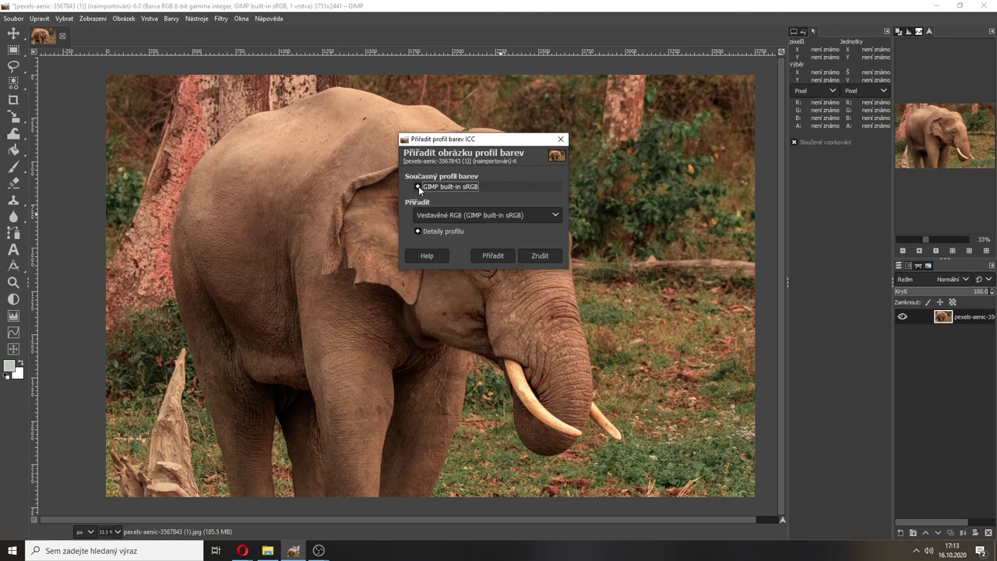
Load the AdobeRGB1998.icc profile from disk and assign it to the image.
left_click(472, 216)
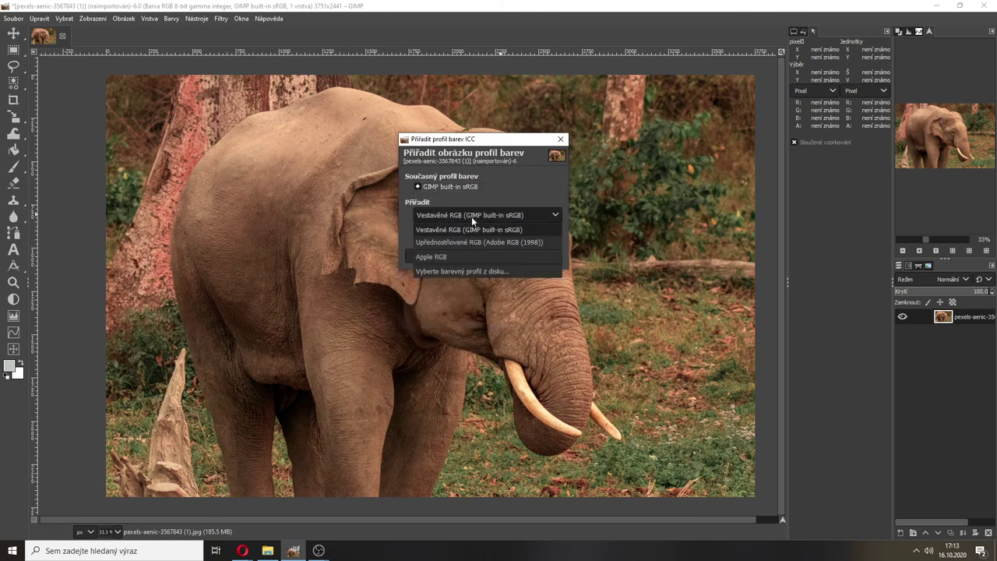
left_click(471, 216)
left_click(471, 216)
left_click(462, 271)
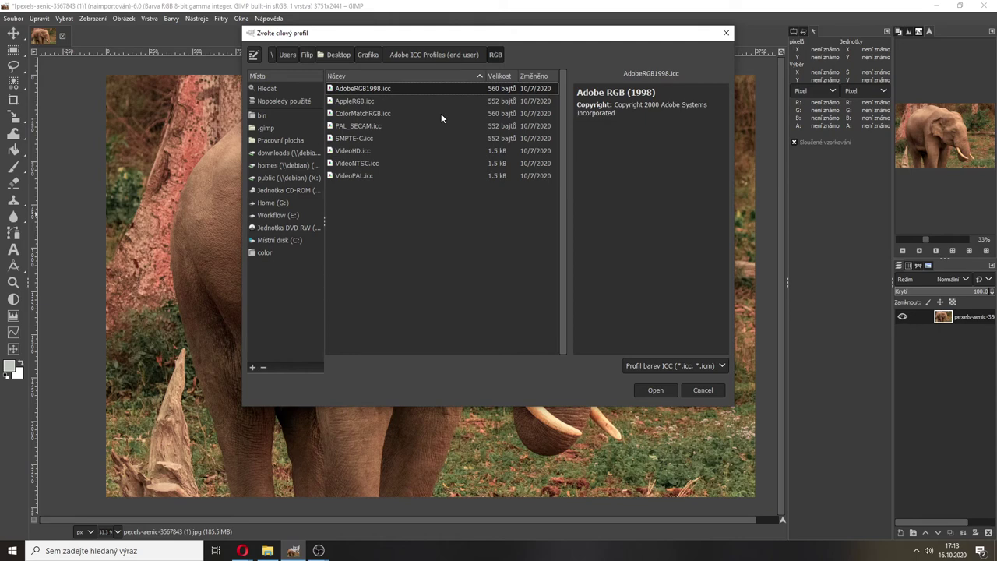
left_click(372, 102)
left_click(368, 127)
left_click(360, 88)
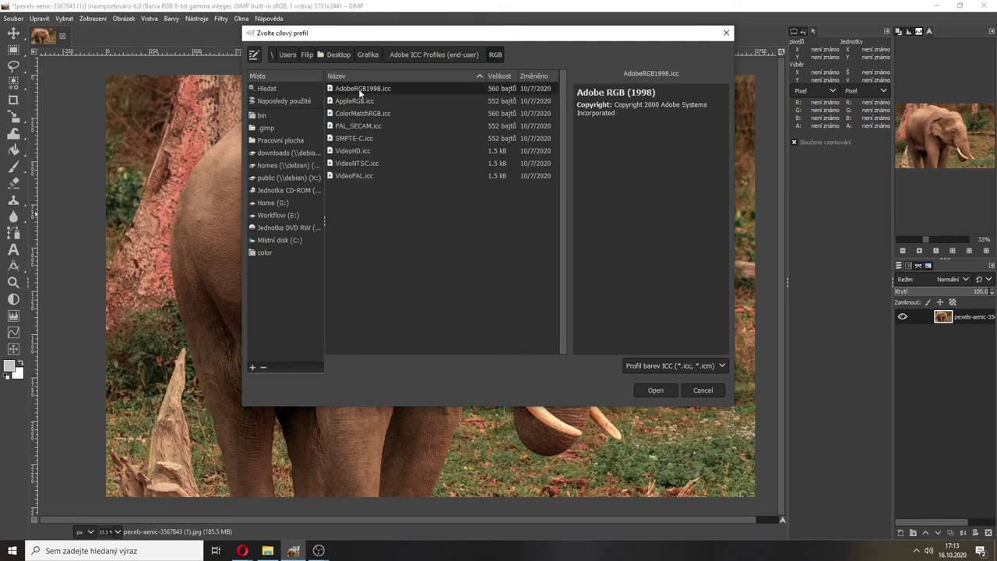
left_click(655, 391)
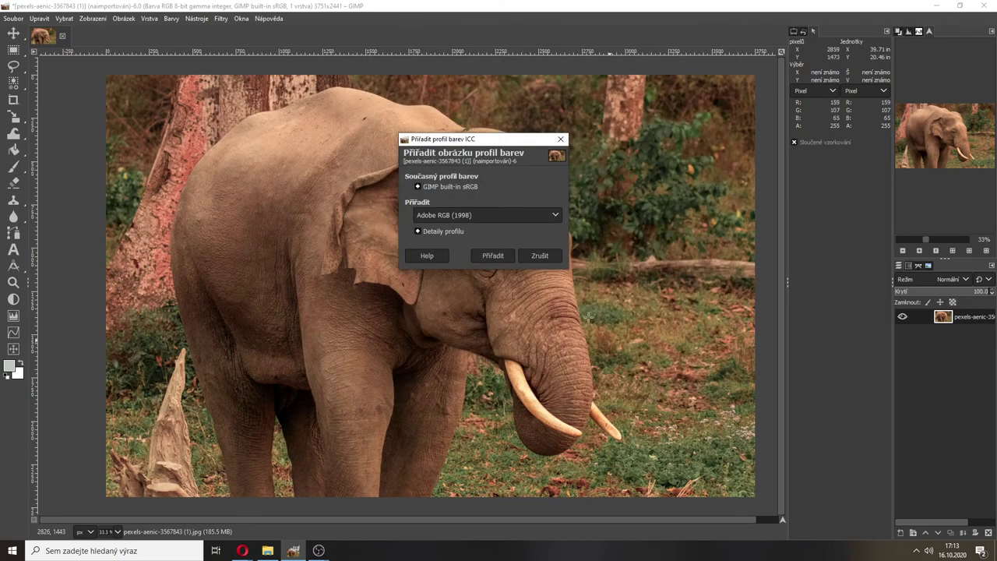
left_click(491, 255)
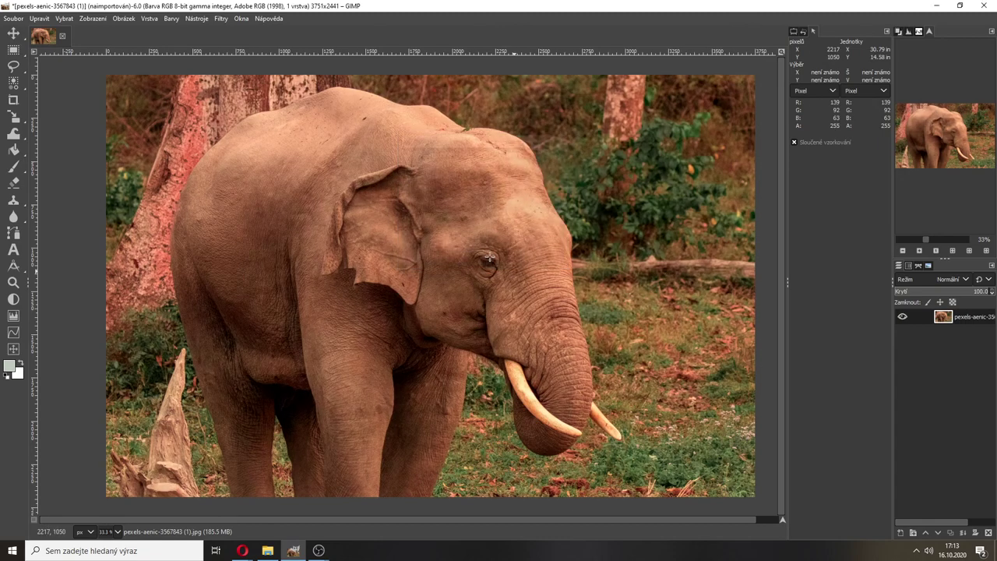